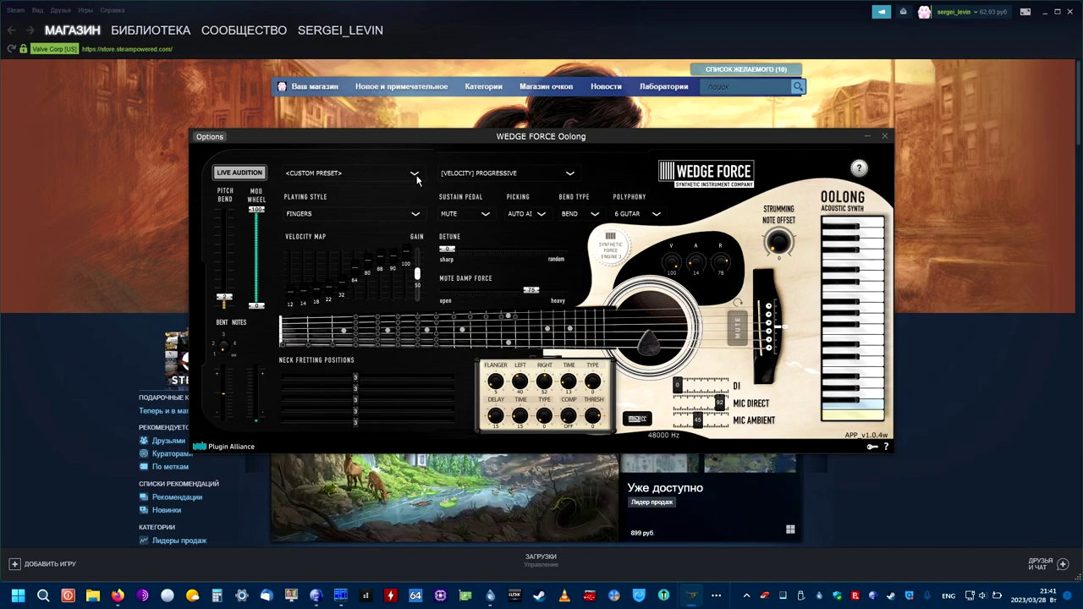
Step: Audition the custom preset, load the [00] STRUMMING preset and play it in a live audition
left_click(255, 174)
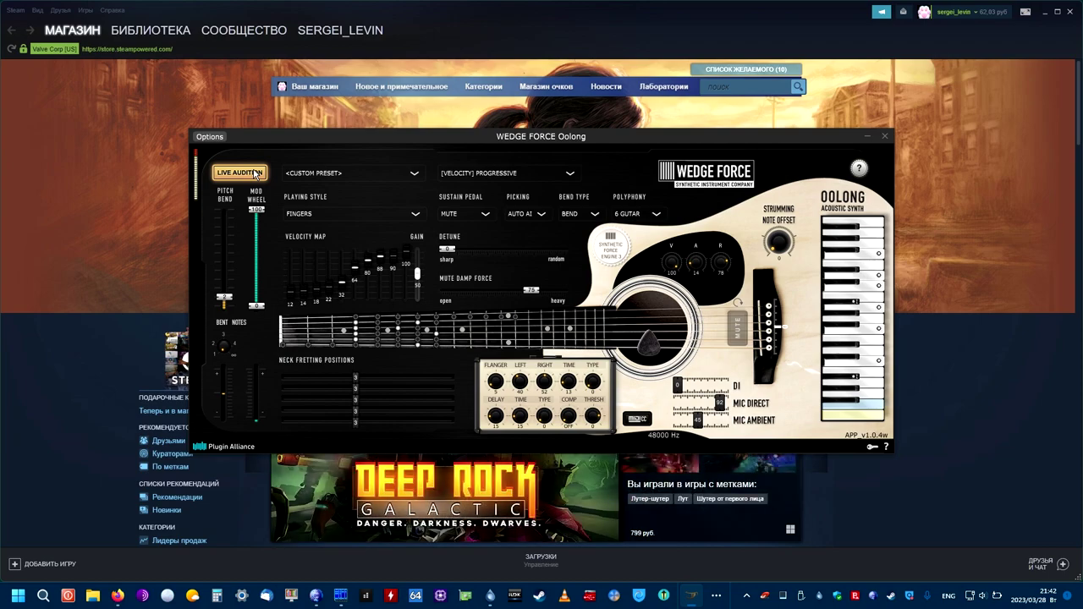
left_click(416, 176)
left_click(461, 196)
left_click(238, 175)
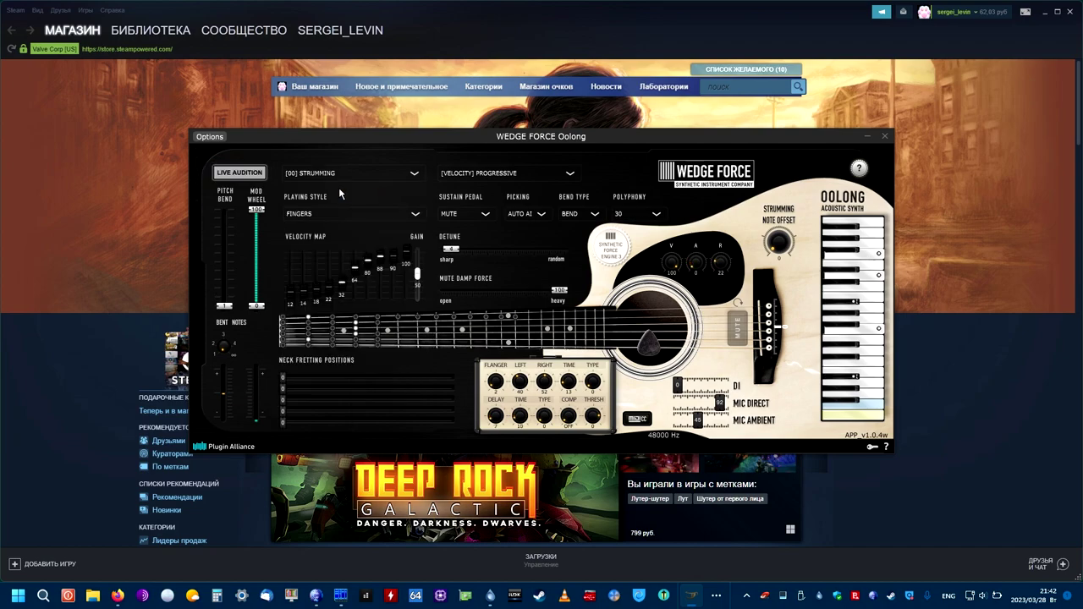
left_click(239, 173)
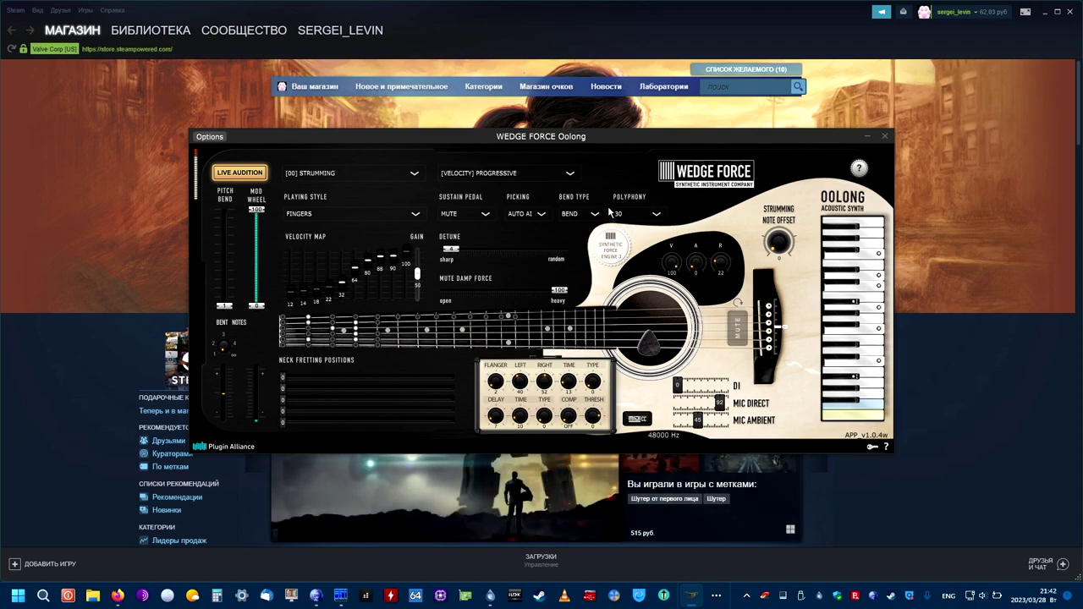
Step: Stop the strumming audition, load the [01] JAZZ preset and audition it live
left_click(258, 174)
left_click(408, 173)
left_click(387, 207)
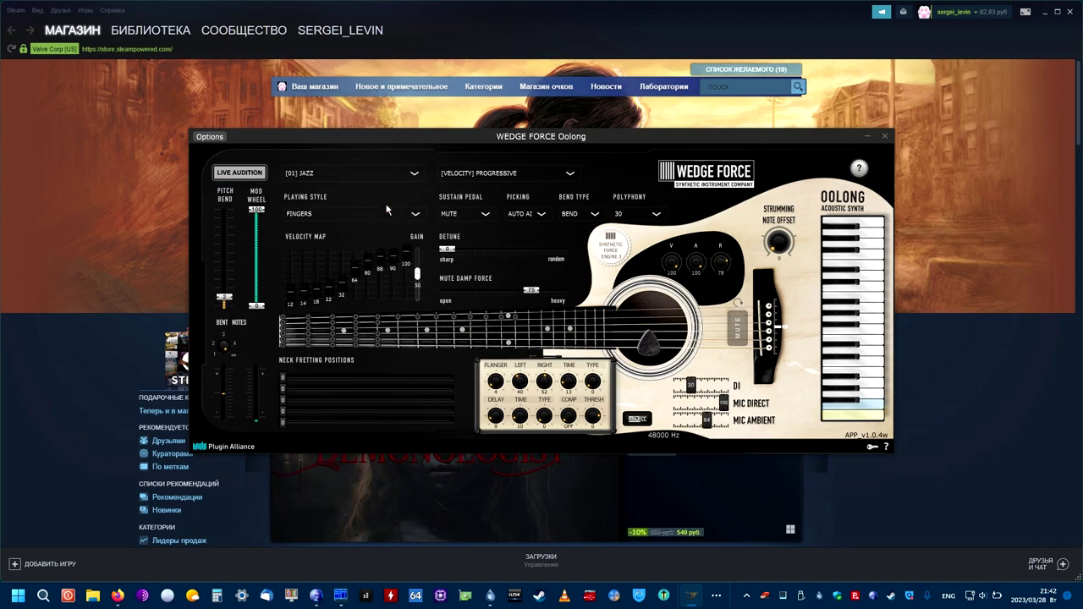
left_click(245, 176)
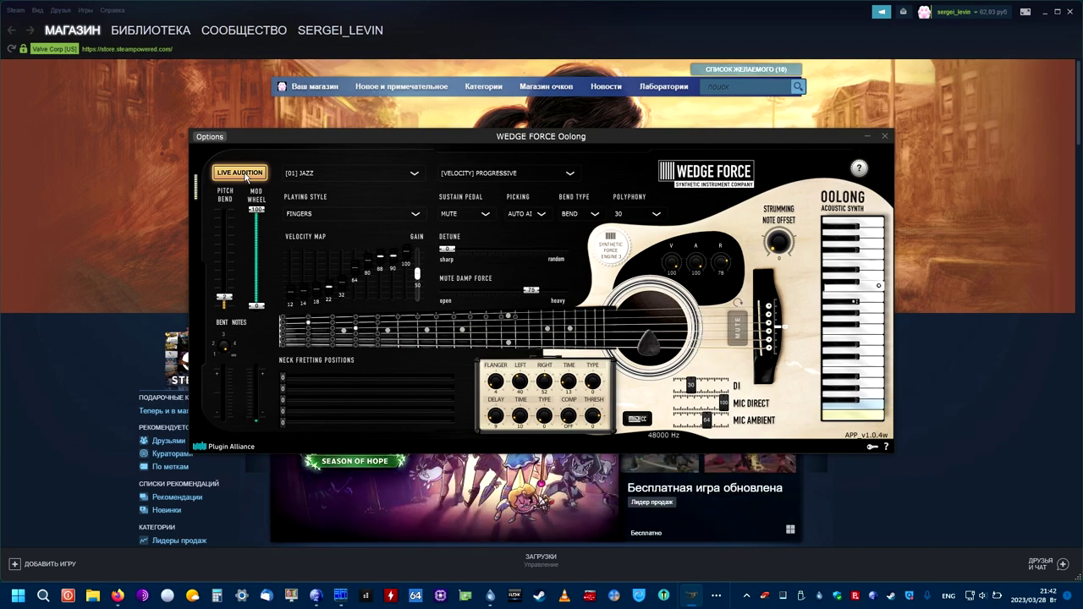
Step: Load the [02] AMBIENT preset and play it in a live audition
left_click(347, 173)
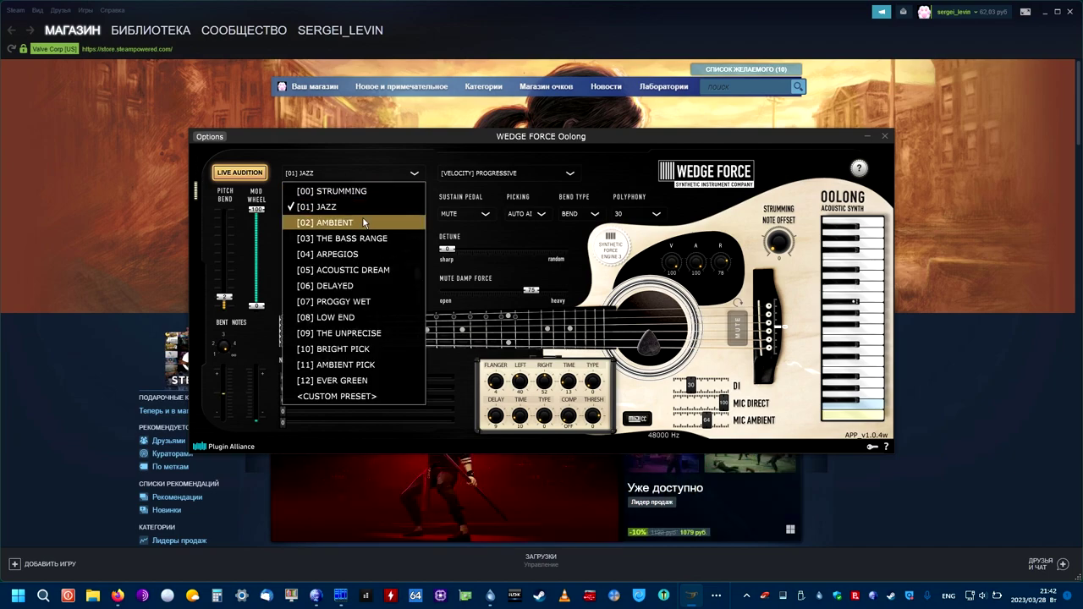
left_click(355, 215)
left_click(240, 173)
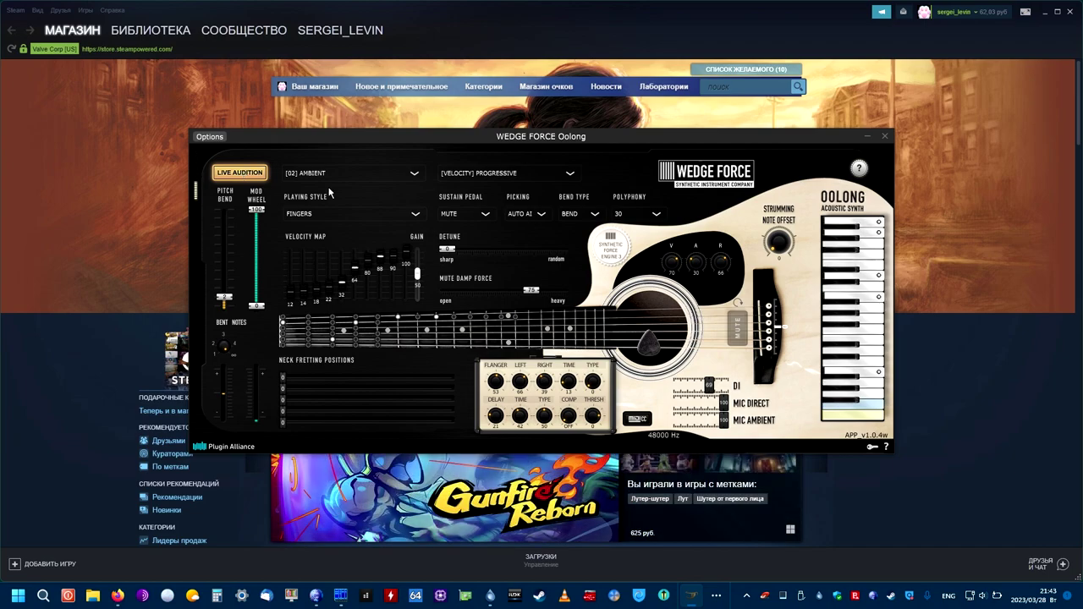
Step: Try the ambient sound with 1 SOLO polyphony, and set its polyphony to 6 GUTAR
left_click(655, 217)
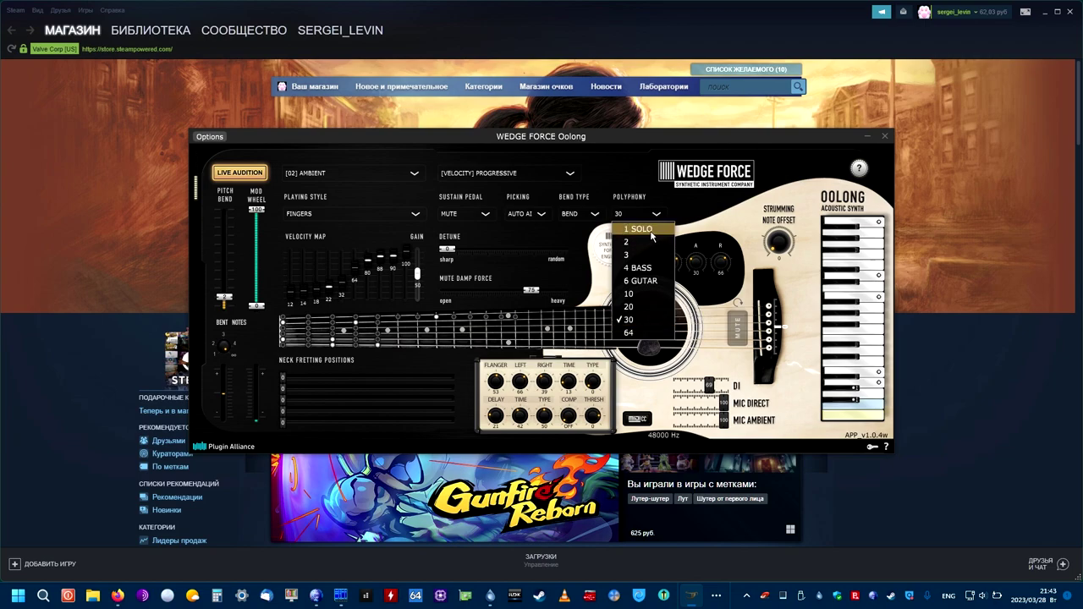
left_click(668, 226)
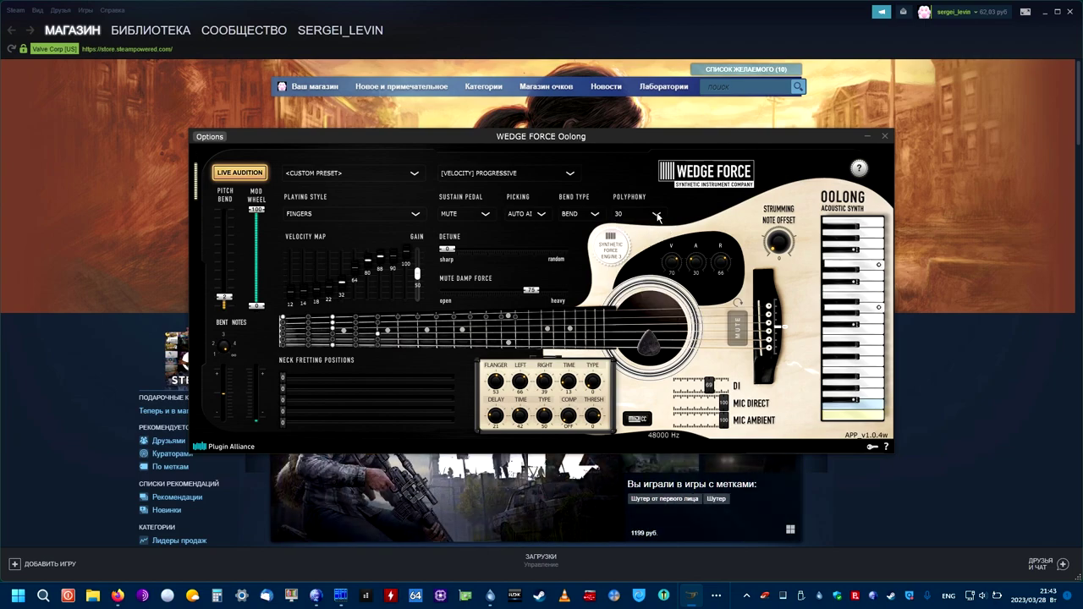
left_click(658, 217)
left_click(643, 230)
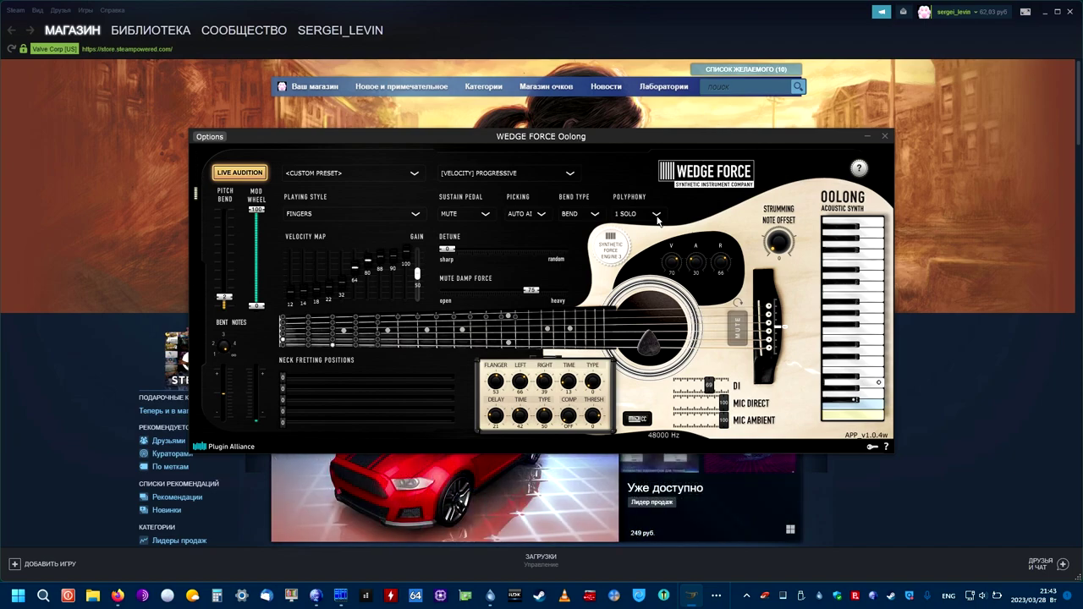
left_click(657, 219)
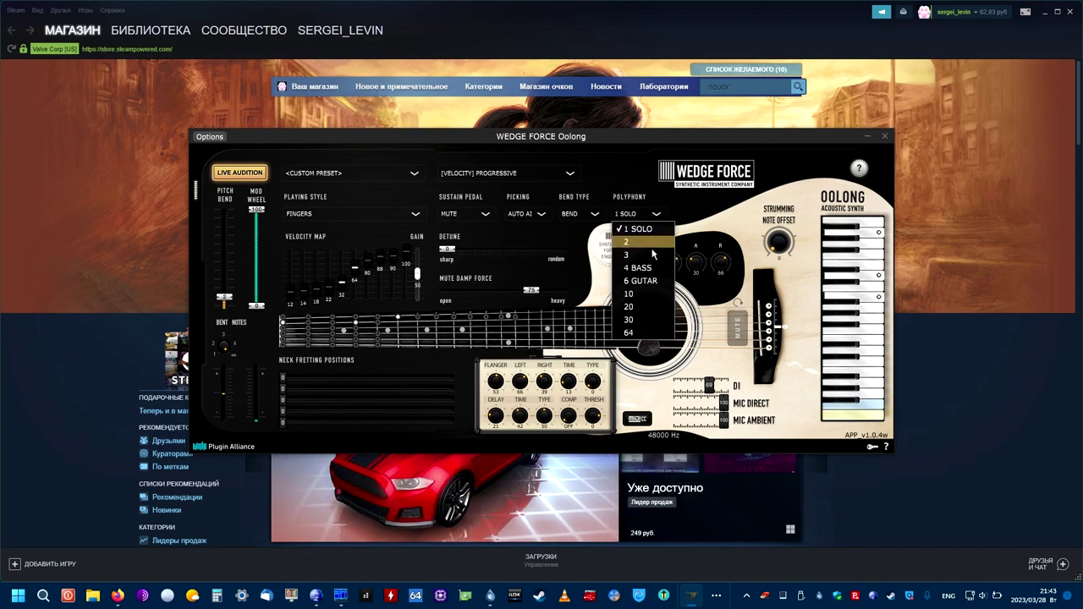
left_click(643, 281)
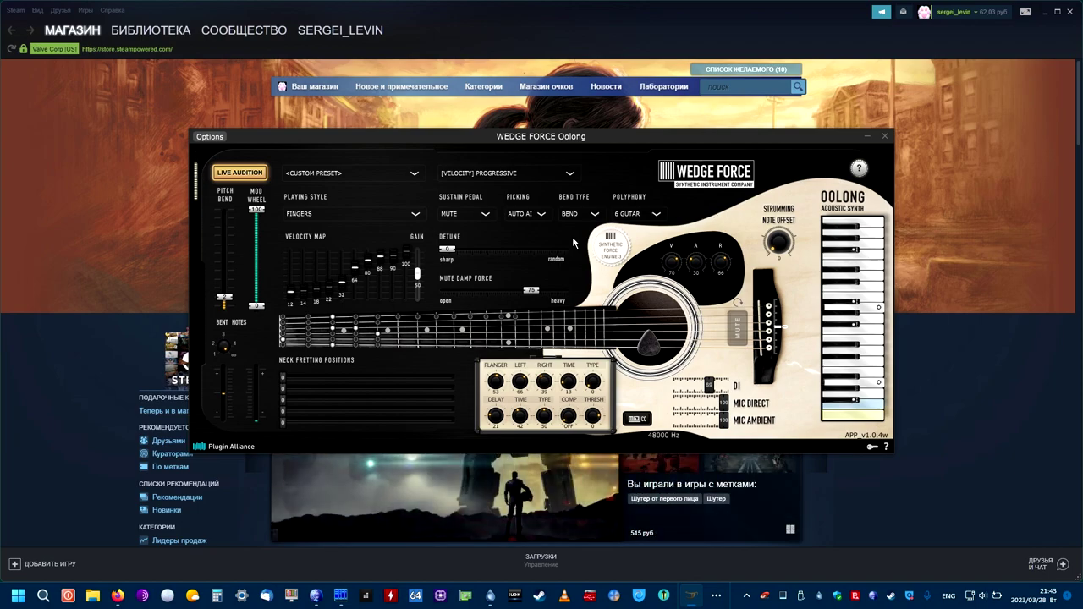
Step: Load the [03] THE BASS RANGE preset, audition it live and set its polyphony to 6 GUTAR
left_click(332, 175)
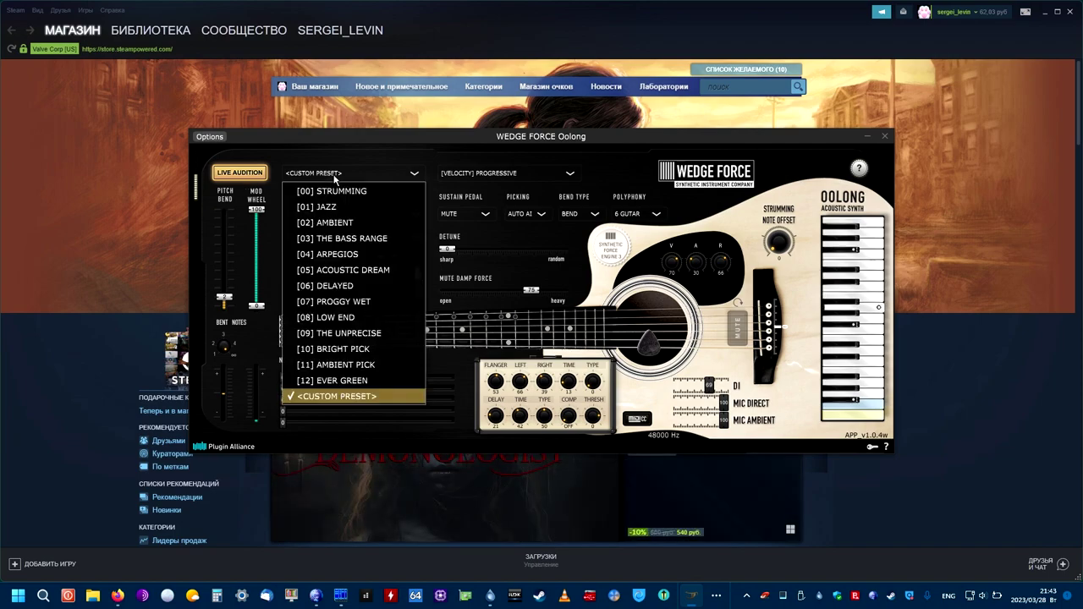
left_click(384, 238)
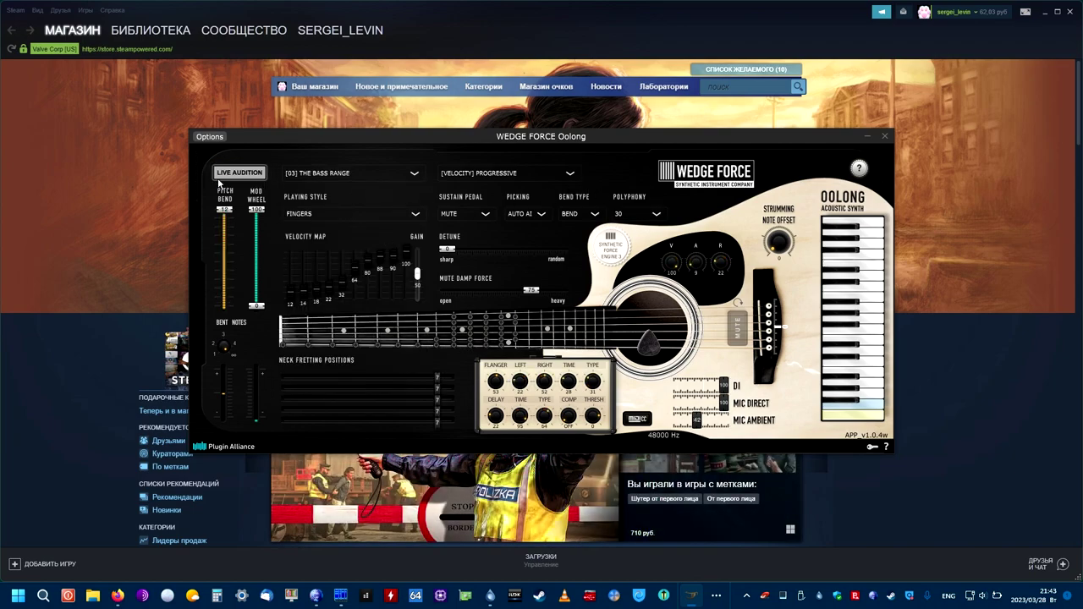
left_click(242, 173)
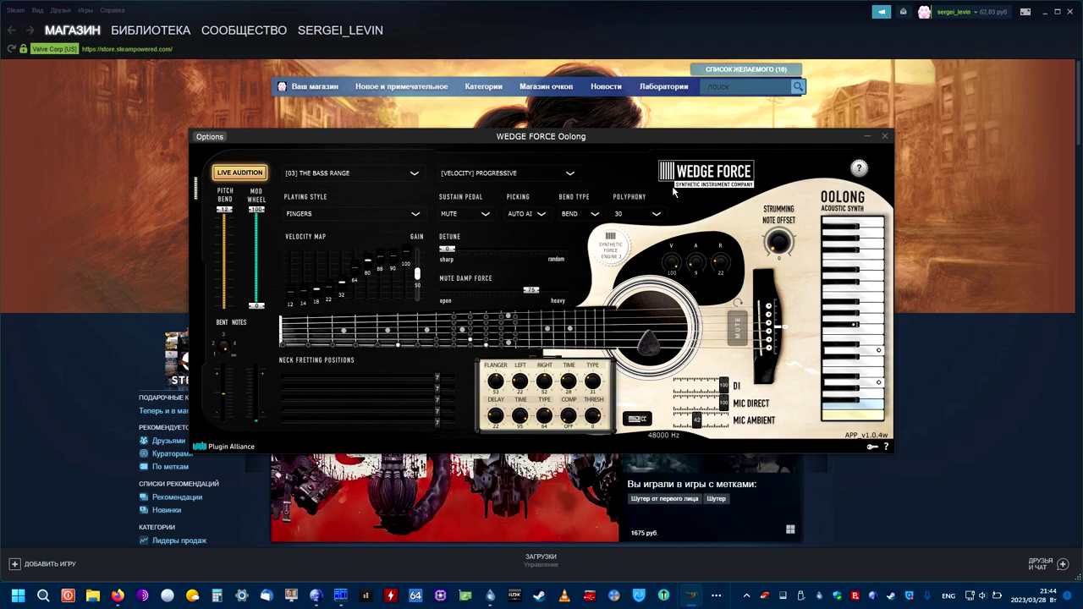
left_click(657, 214)
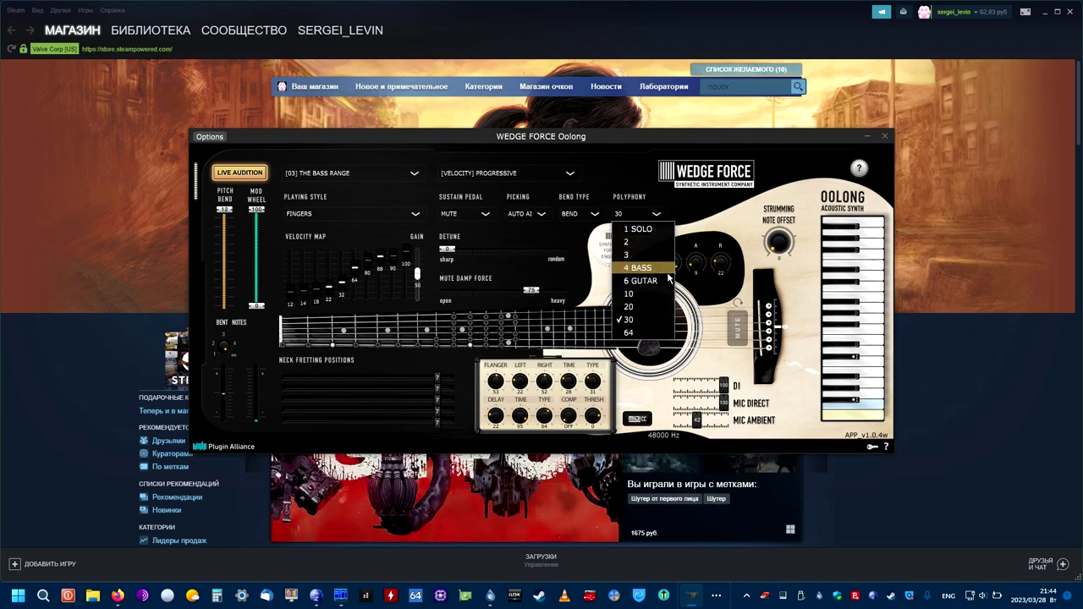
left_click(641, 281)
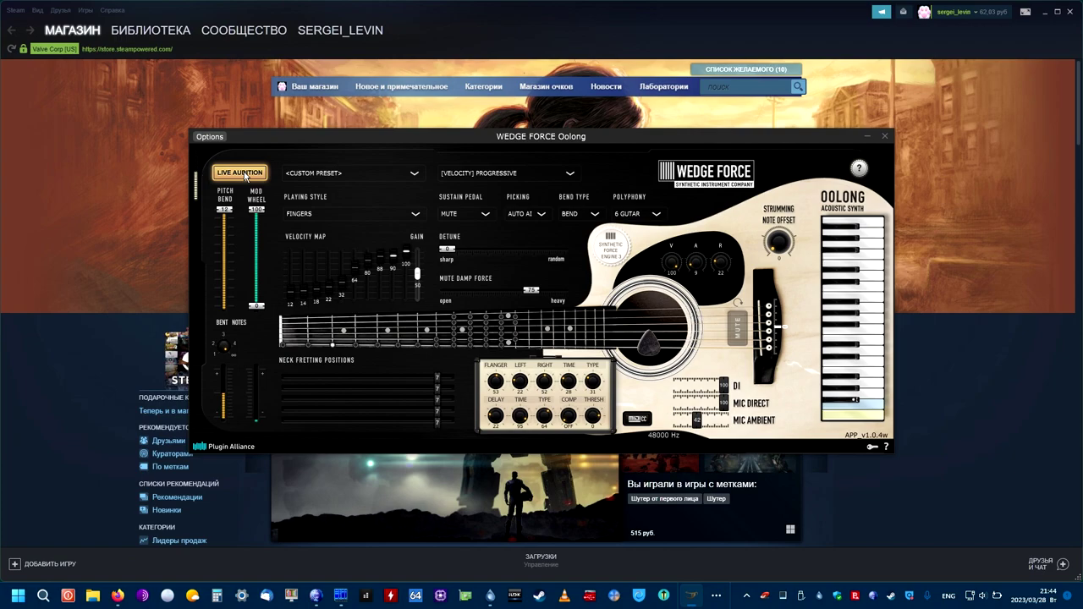
Step: Load the [04] ARPEGIOS preset with 6 GUTAR polyphony and audition it live
left_click(371, 173)
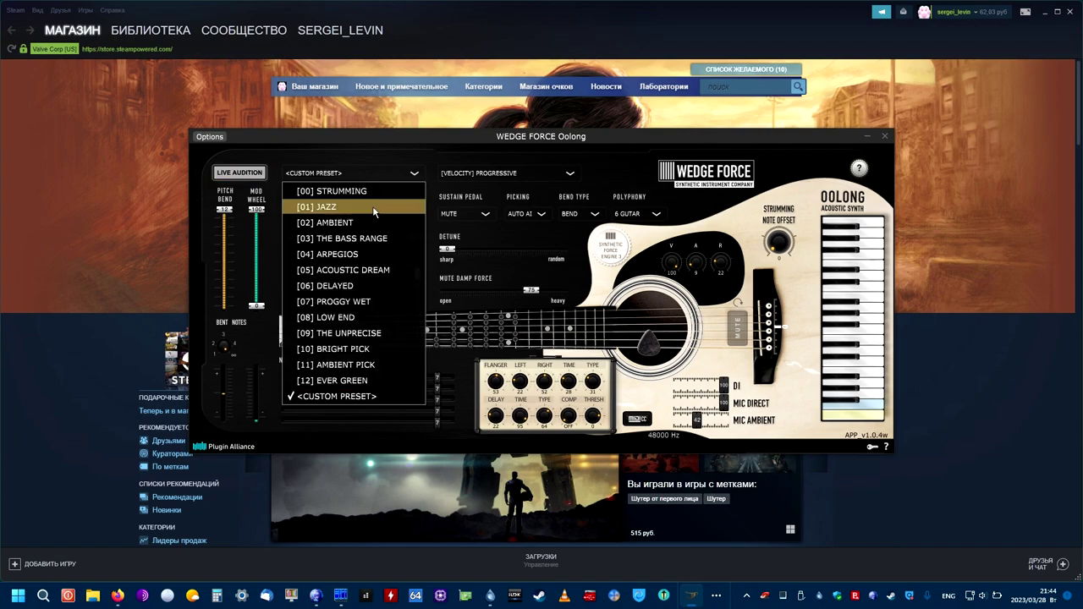
left_click(381, 252)
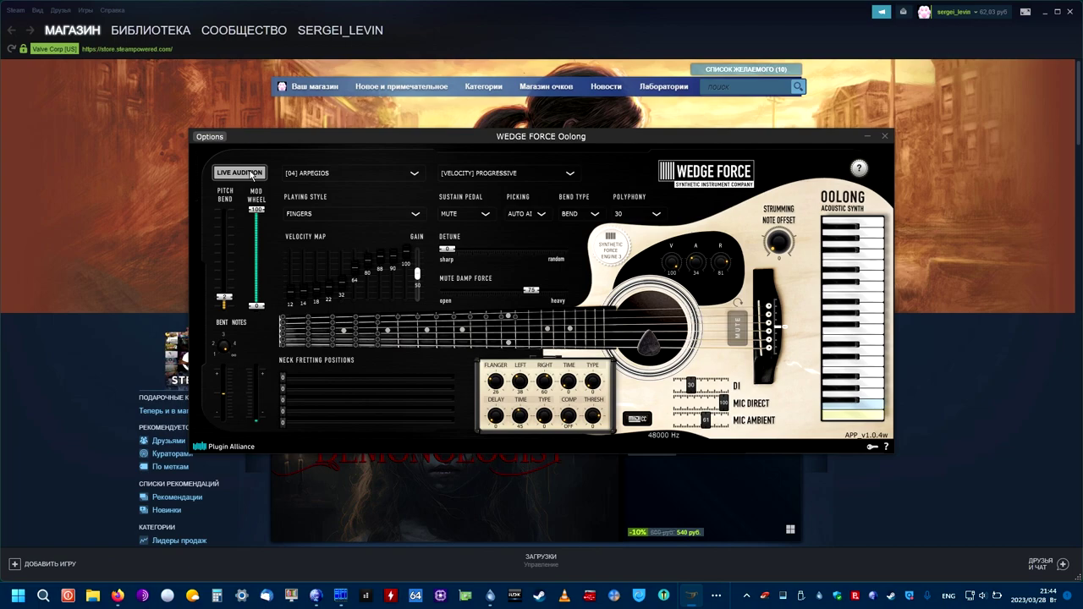
left_click(656, 218)
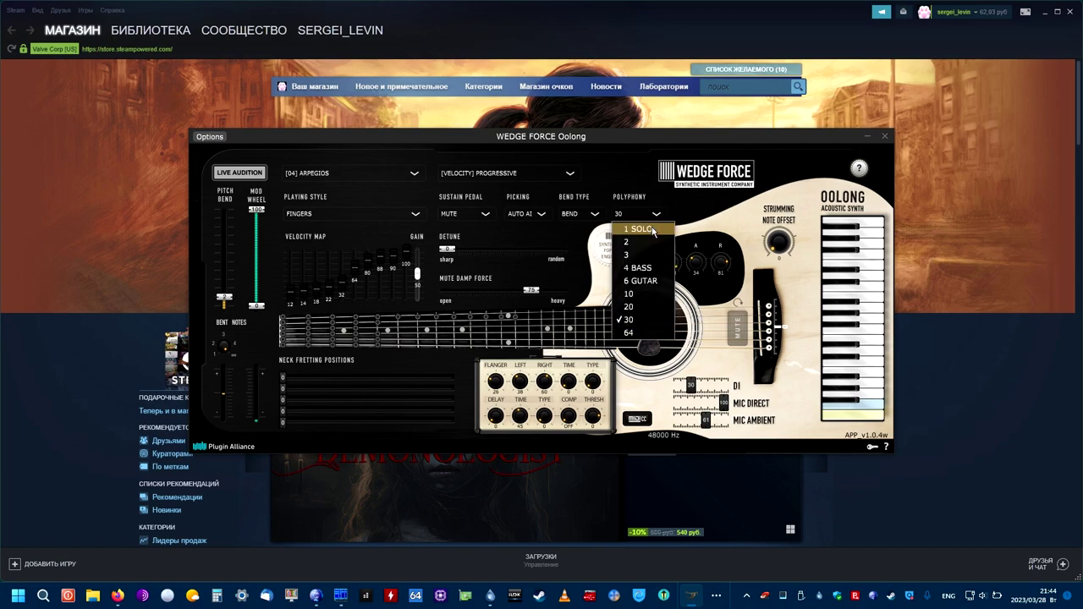
left_click(658, 283)
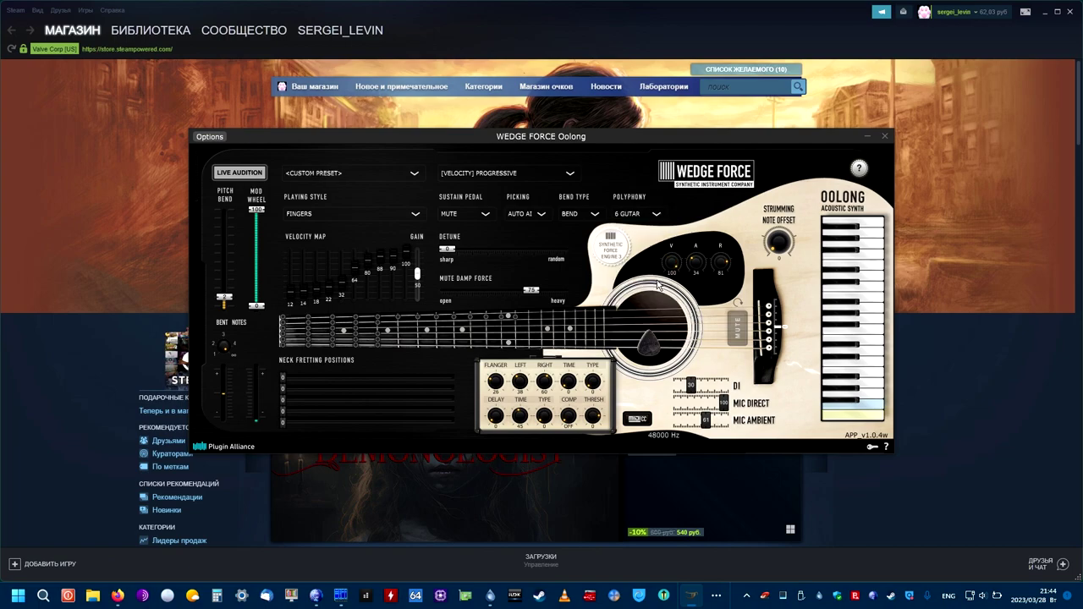
left_click(245, 172)
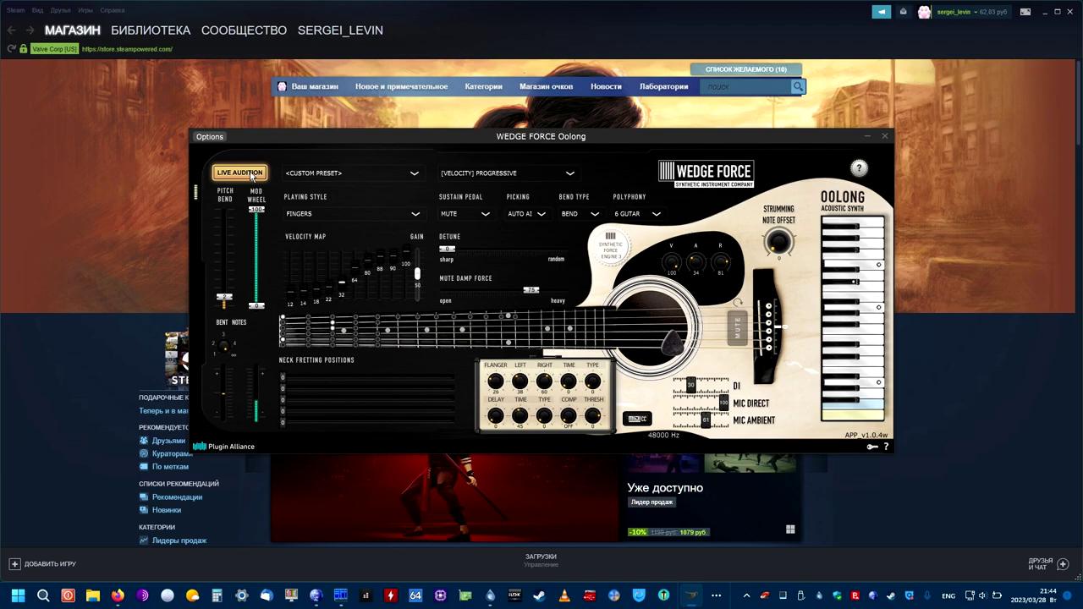
Step: Load the [05] ACOUSTIC DREAM preset with 6 GUTAR polyphony and audition it live
left_click(329, 174)
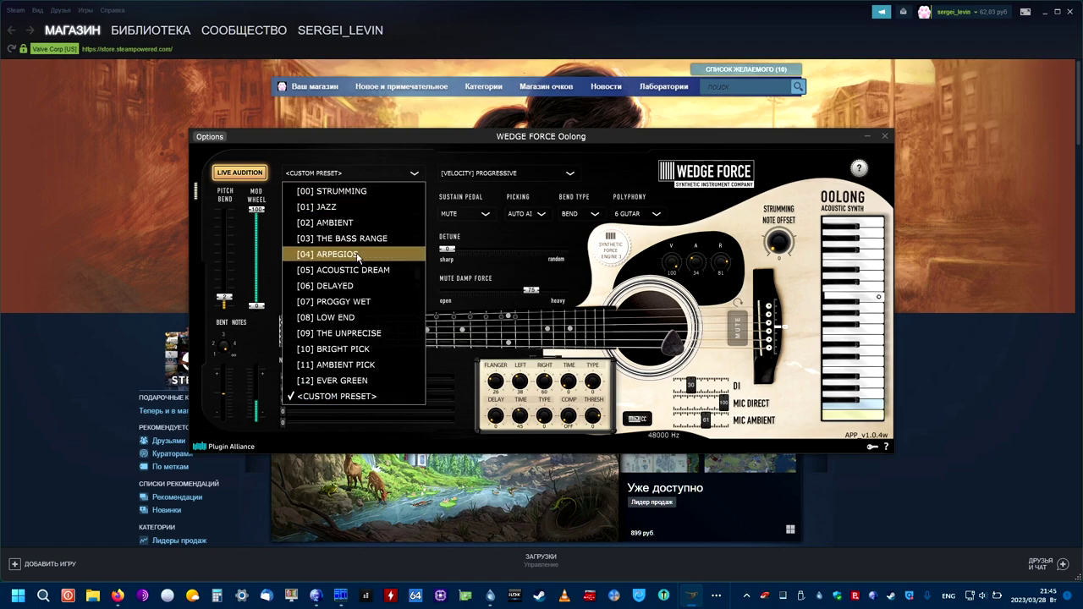
left_click(378, 271)
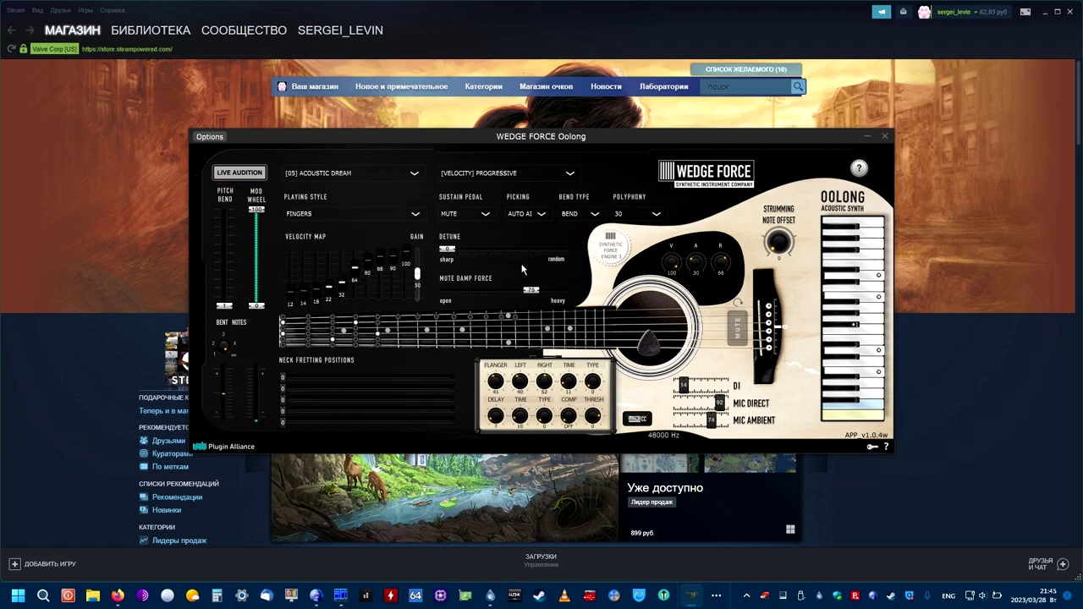
left_click(634, 221)
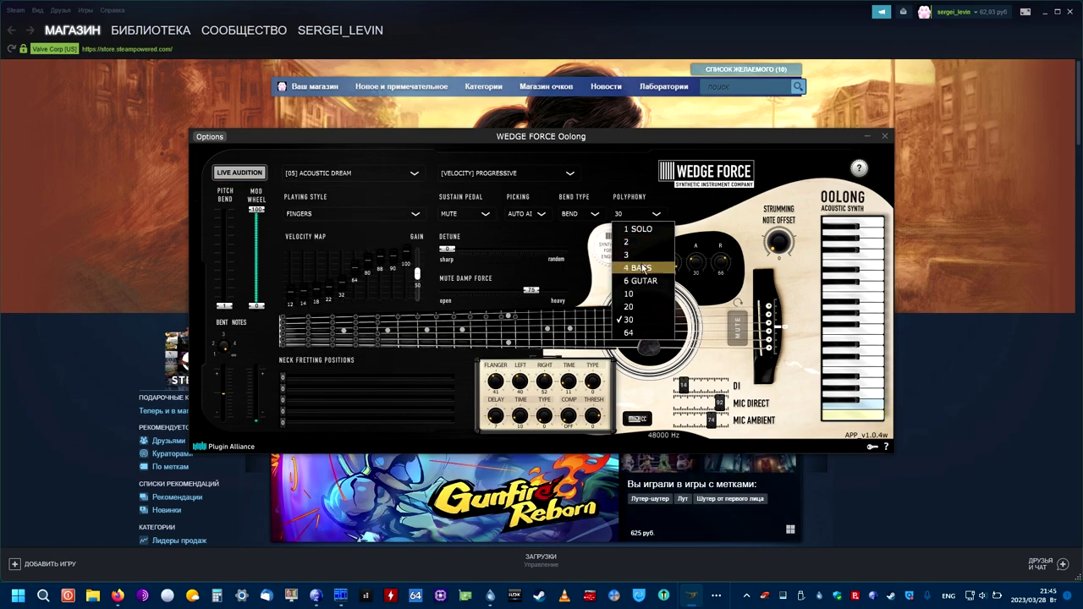
left_click(643, 286)
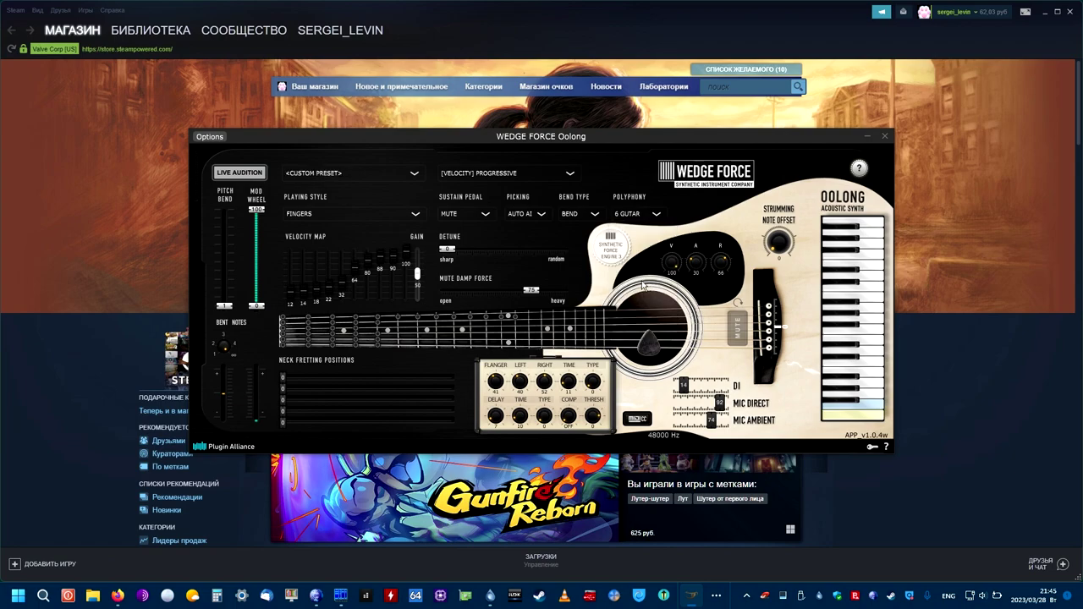
left_click(236, 172)
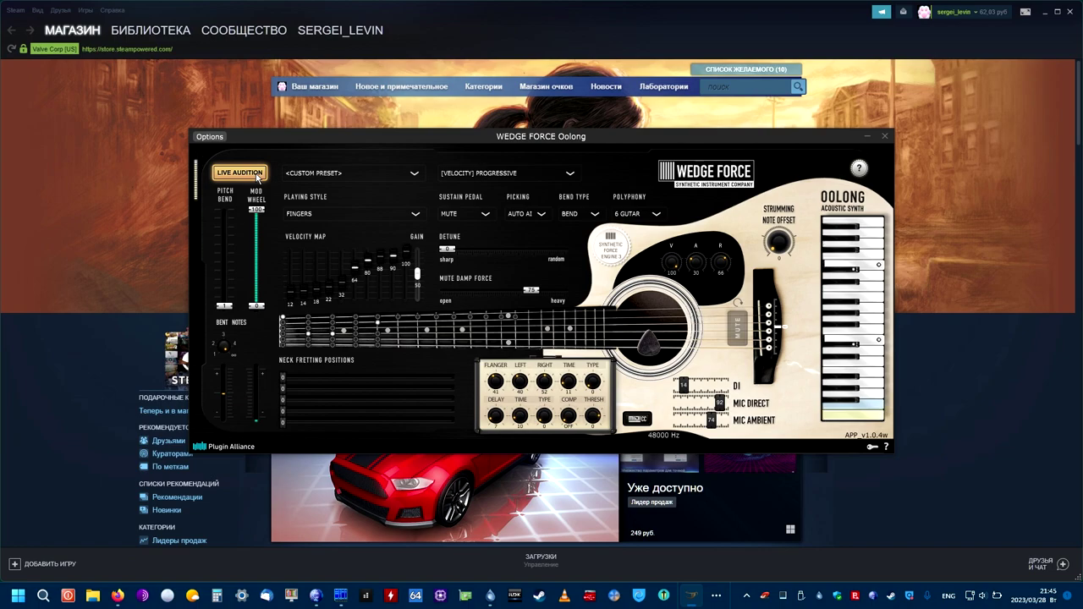
Step: Load the [06] DELAYED preset with 6 GUTAR polyphony and audition it live
left_click(415, 174)
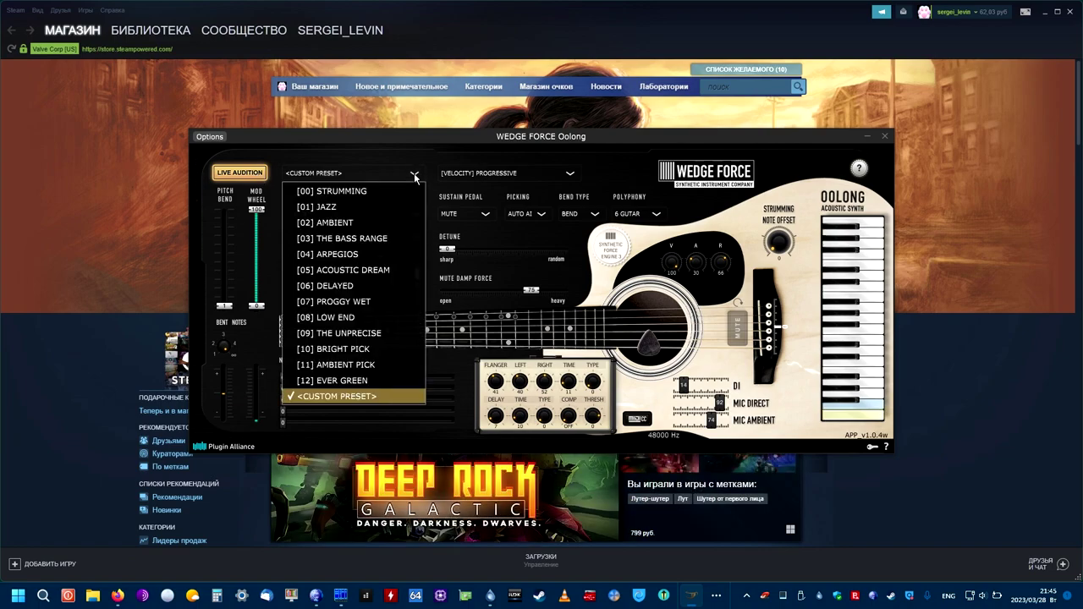
left_click(410, 283)
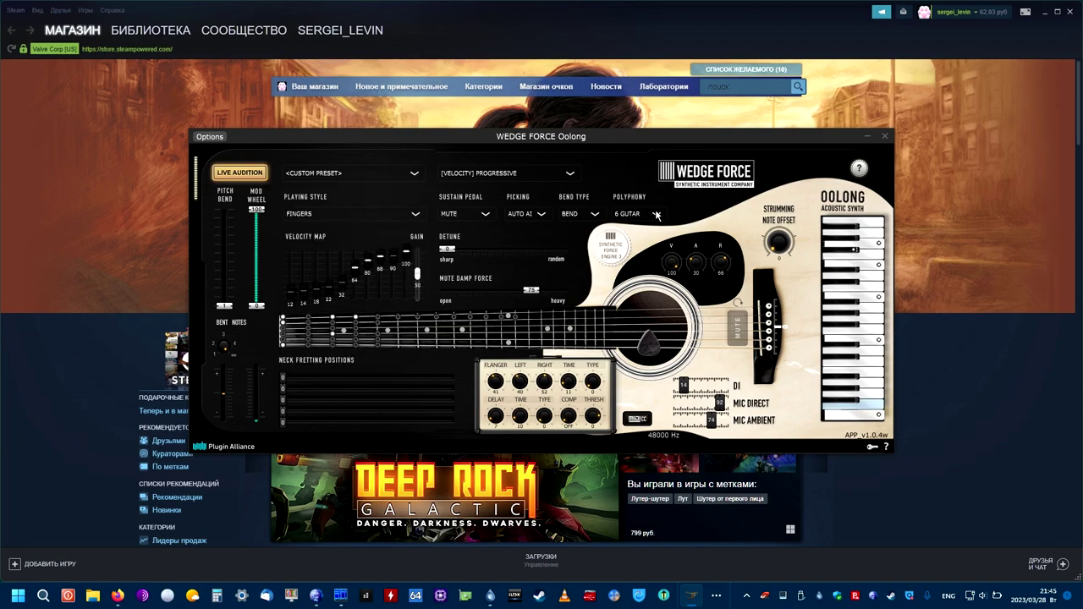
left_click(414, 173)
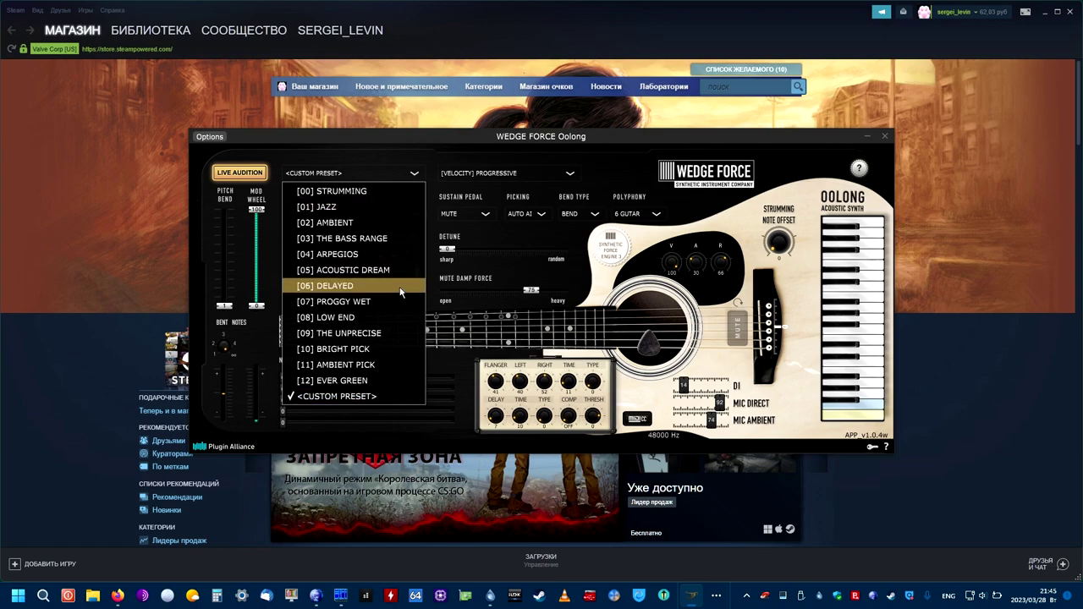
left_click(401, 287)
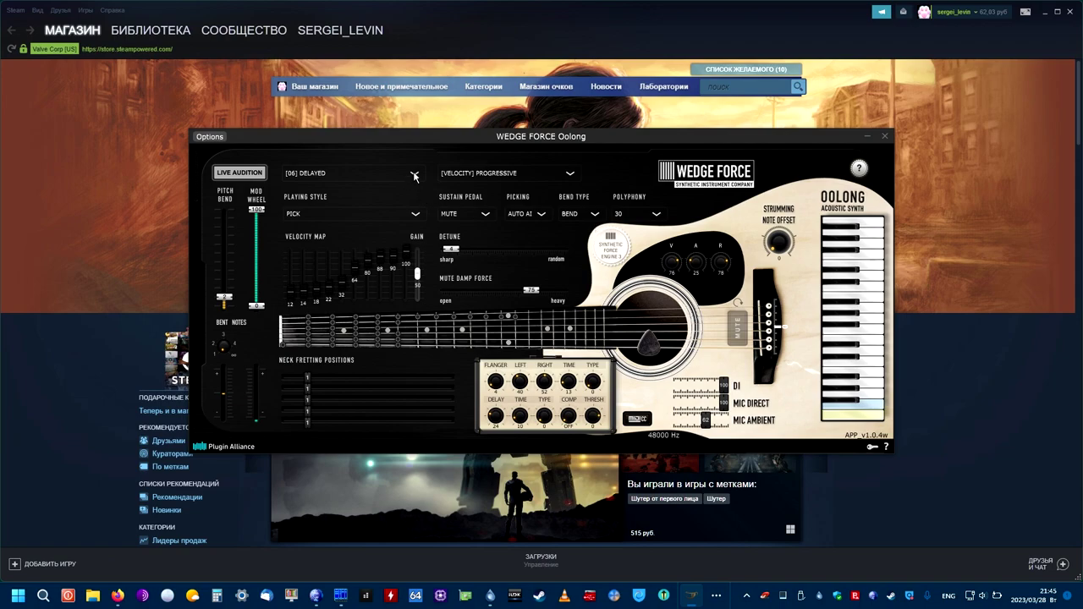
left_click(656, 216)
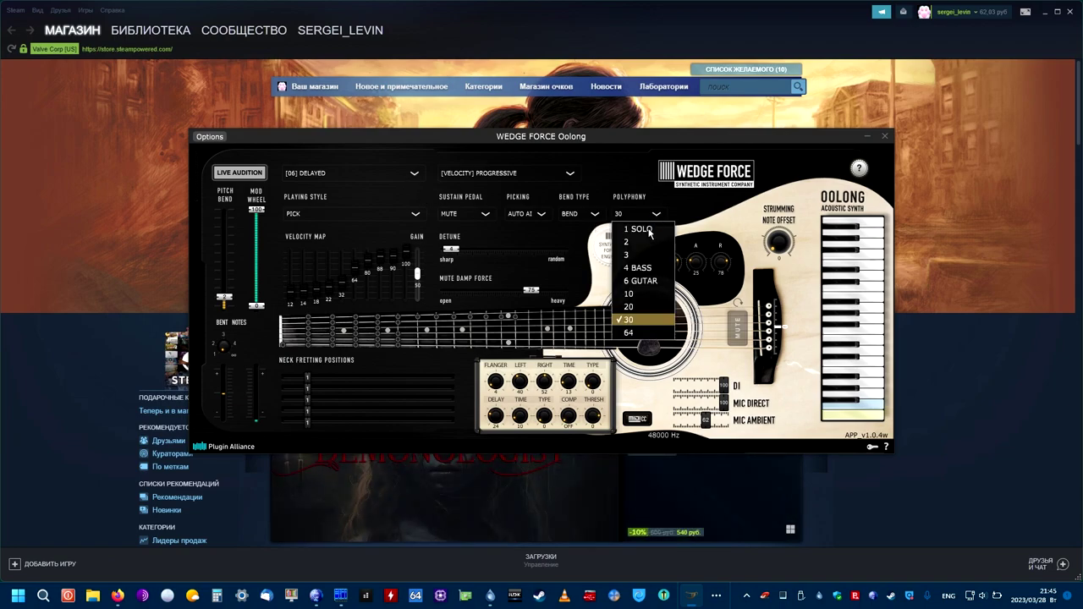
left_click(641, 281)
left_click(238, 175)
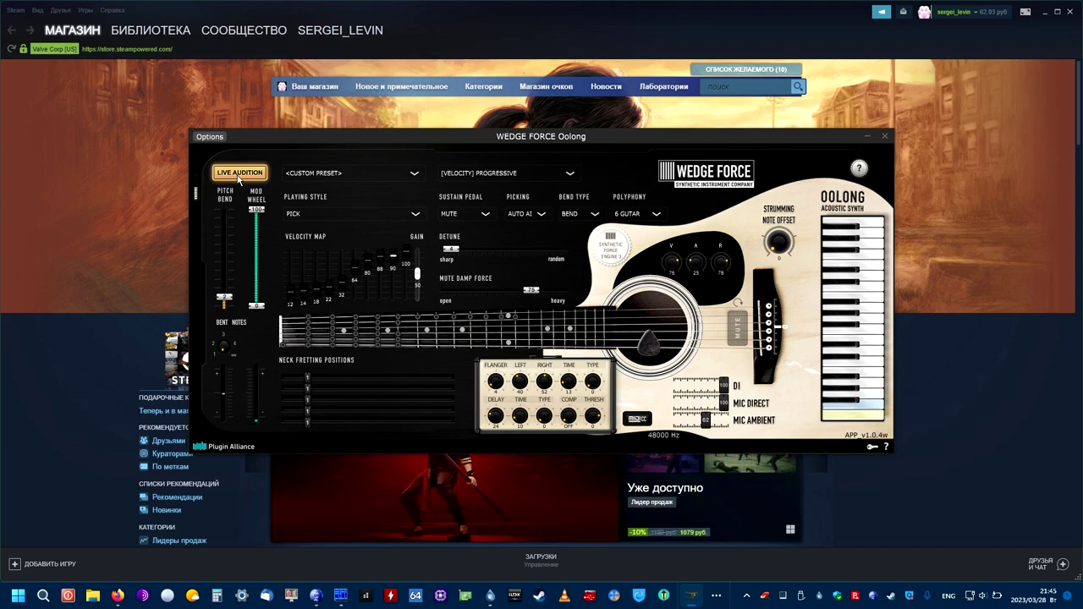
Step: Load the [07] PROGGY WET preset with 6 GUTAR polyphony and audition it live
left_click(415, 174)
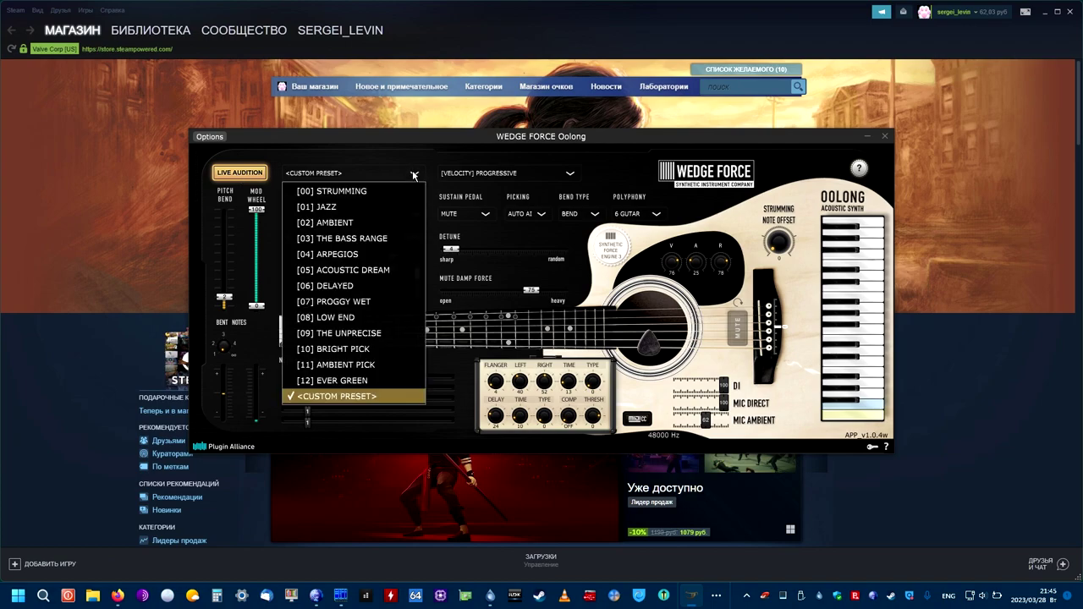
left_click(404, 301)
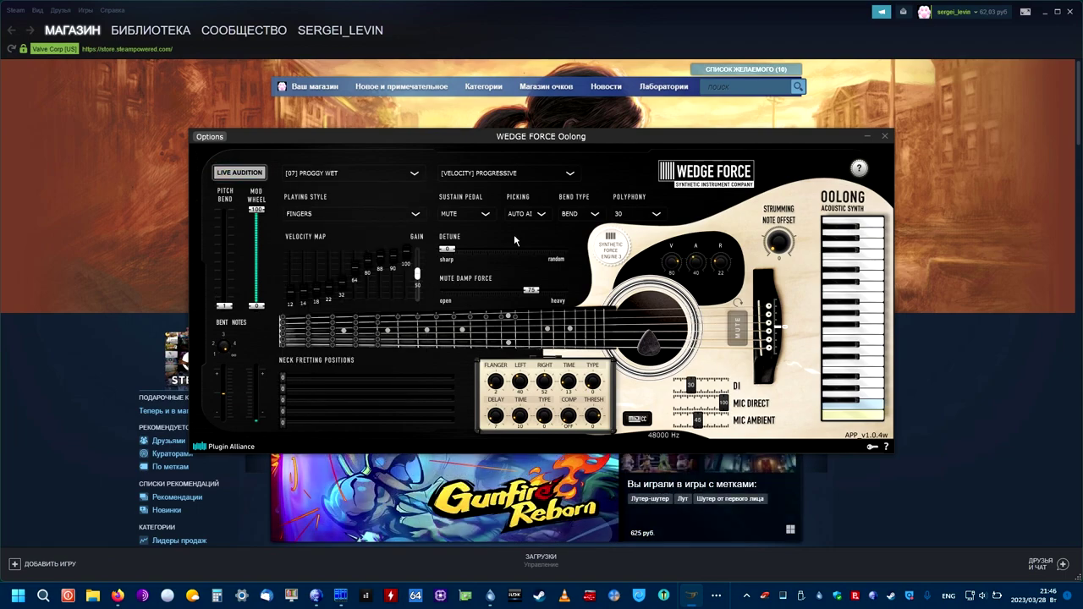
left_click(626, 216)
left_click(640, 286)
left_click(240, 174)
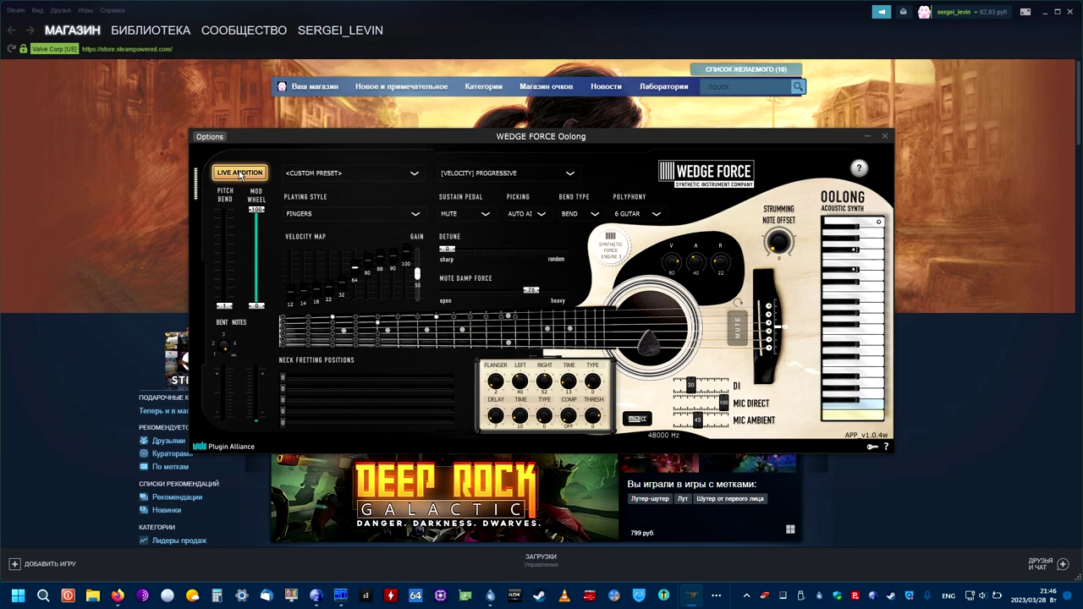
Step: Load the [08] LOW END preset with 6 GUTAR polyphony and run a live audition, stopping it at the end
left_click(415, 175)
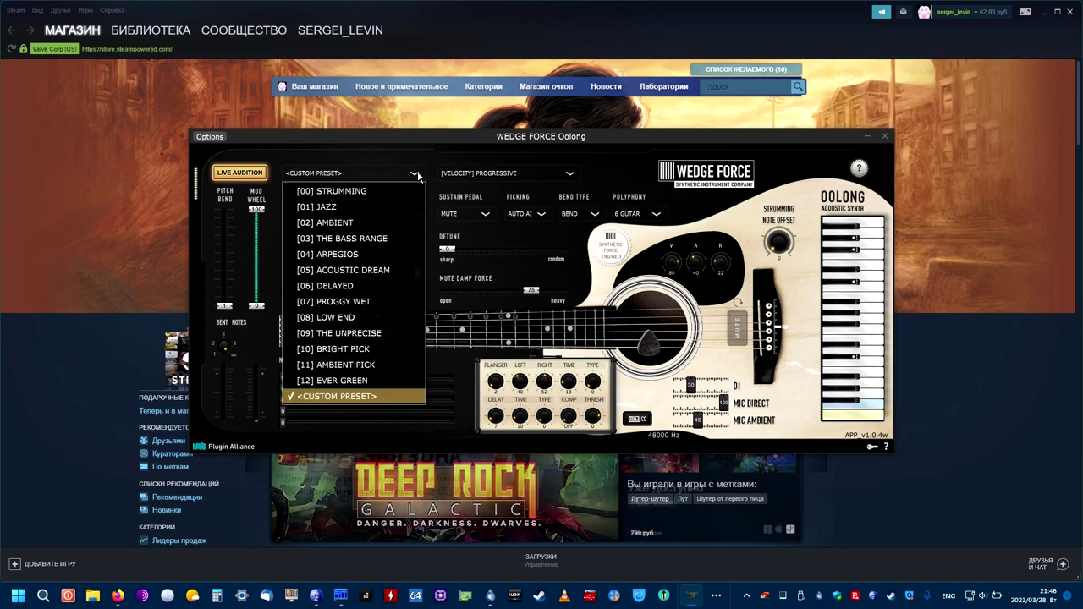
left_click(399, 317)
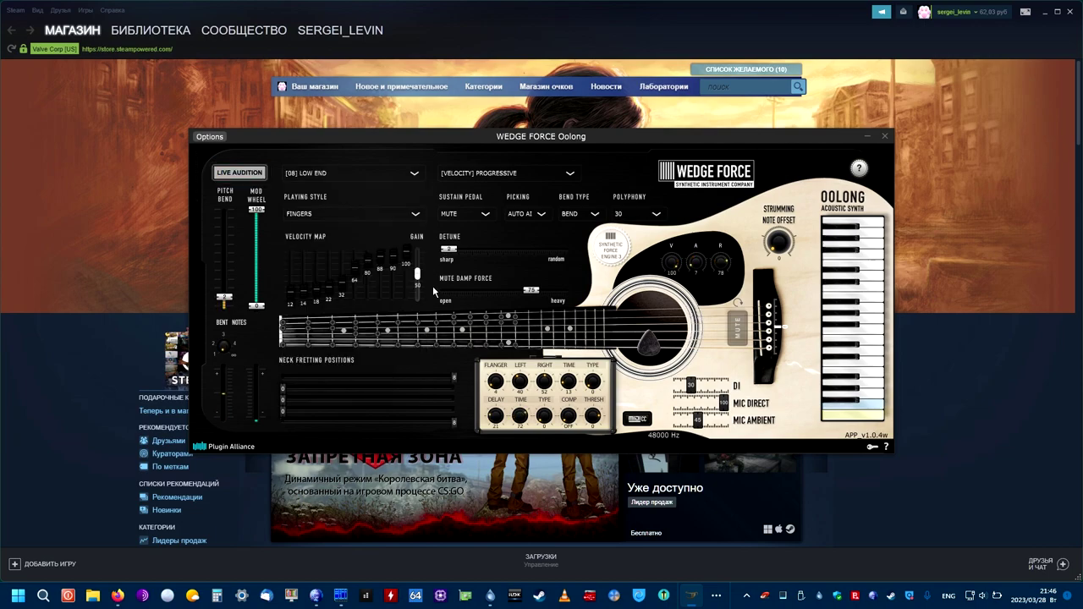
left_click(644, 214)
left_click(656, 281)
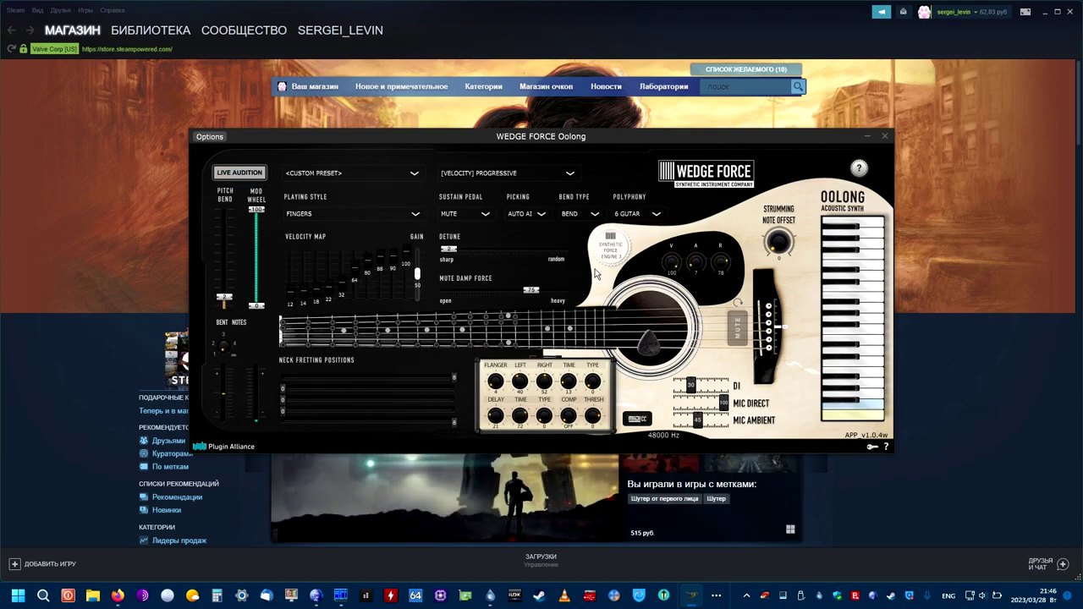
left_click(247, 172)
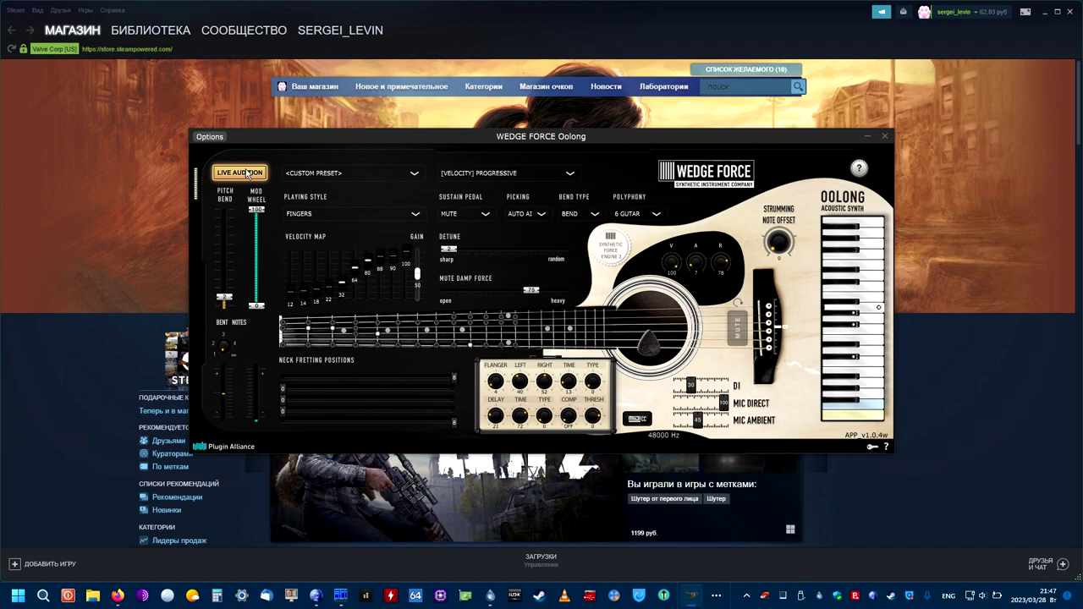
left_click(248, 172)
Step: Load the [09] THE UNPRECISE preset with 6 GUTAR polyphony and audition it live
left_click(360, 173)
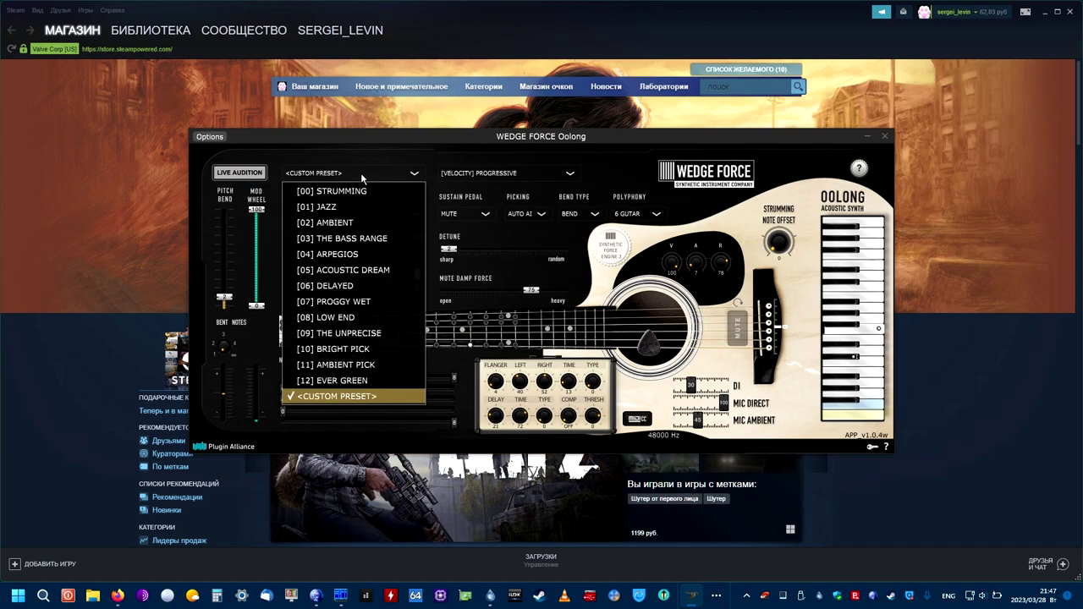
left_click(388, 333)
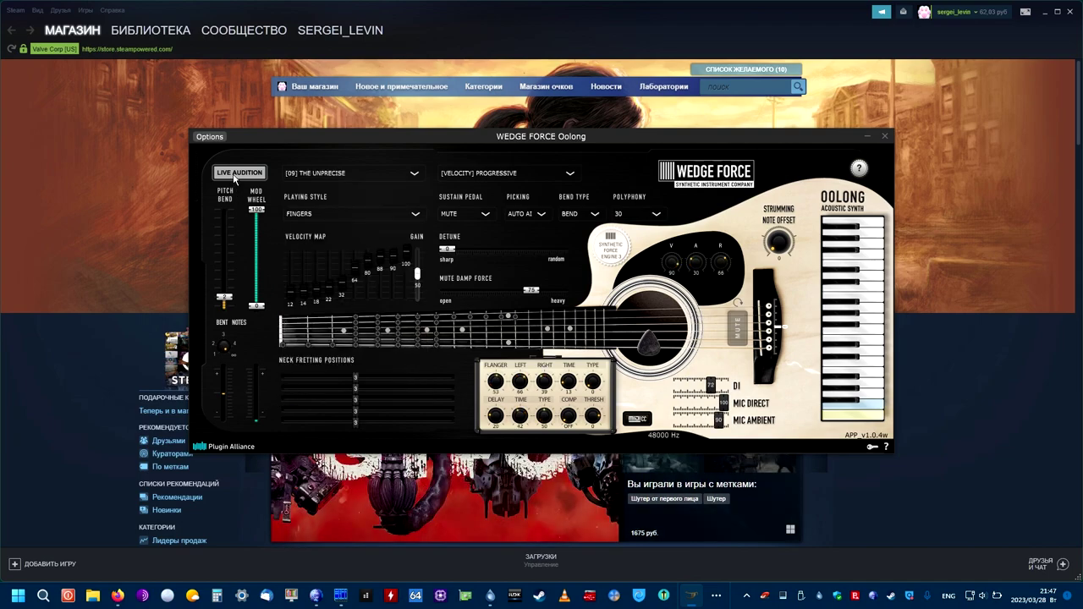
left_click(625, 219)
left_click(639, 289)
left_click(640, 218)
left_click(647, 281)
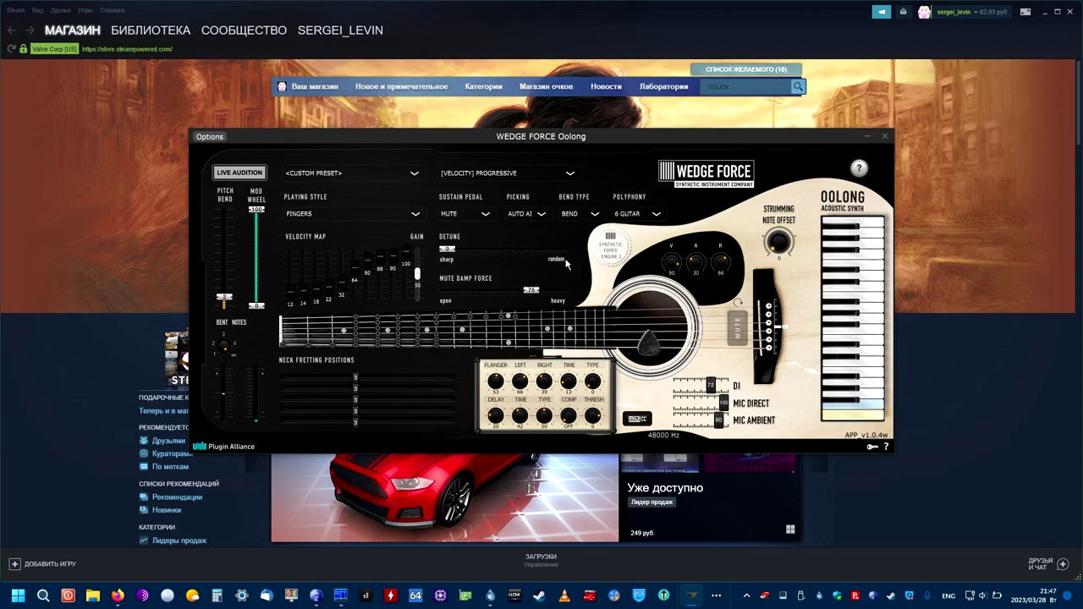
left_click(248, 176)
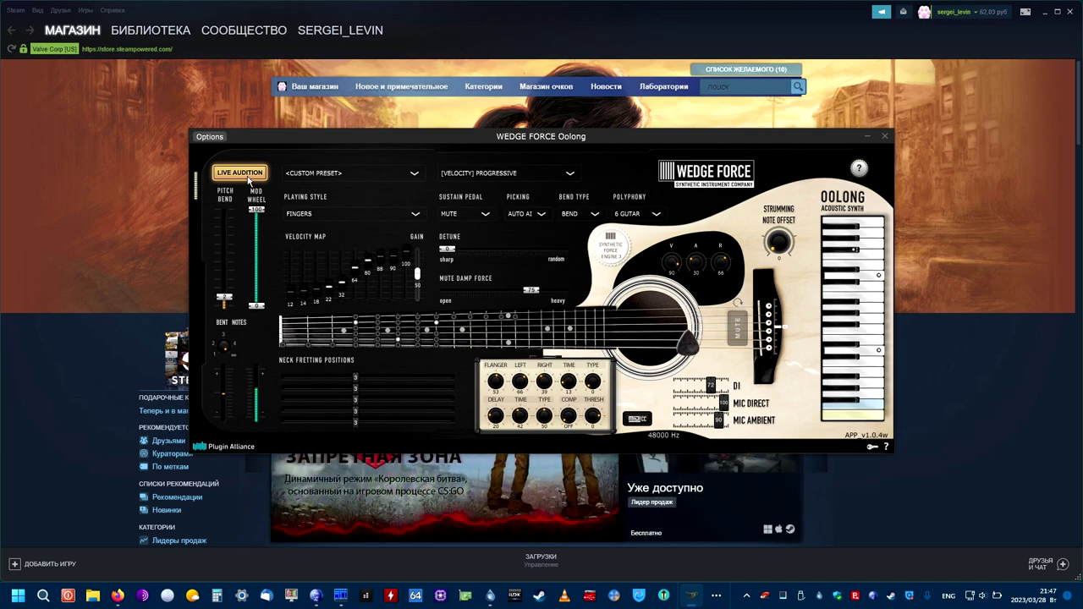
Step: Load the [10] BRIGHT PICK preset with 6 GUTAR polyphony and audition it live
left_click(415, 173)
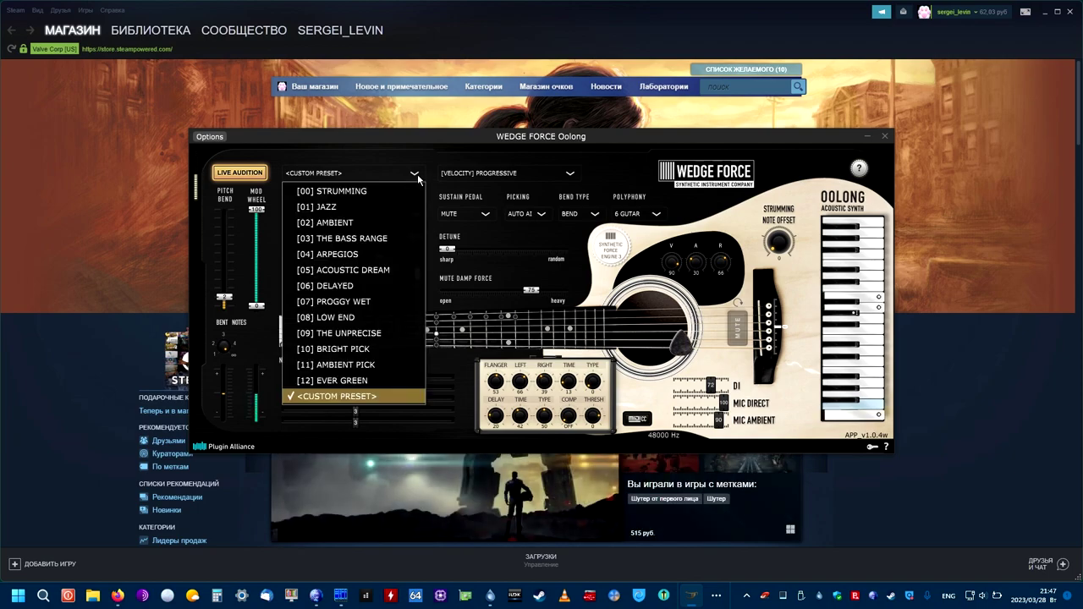
left_click(417, 174)
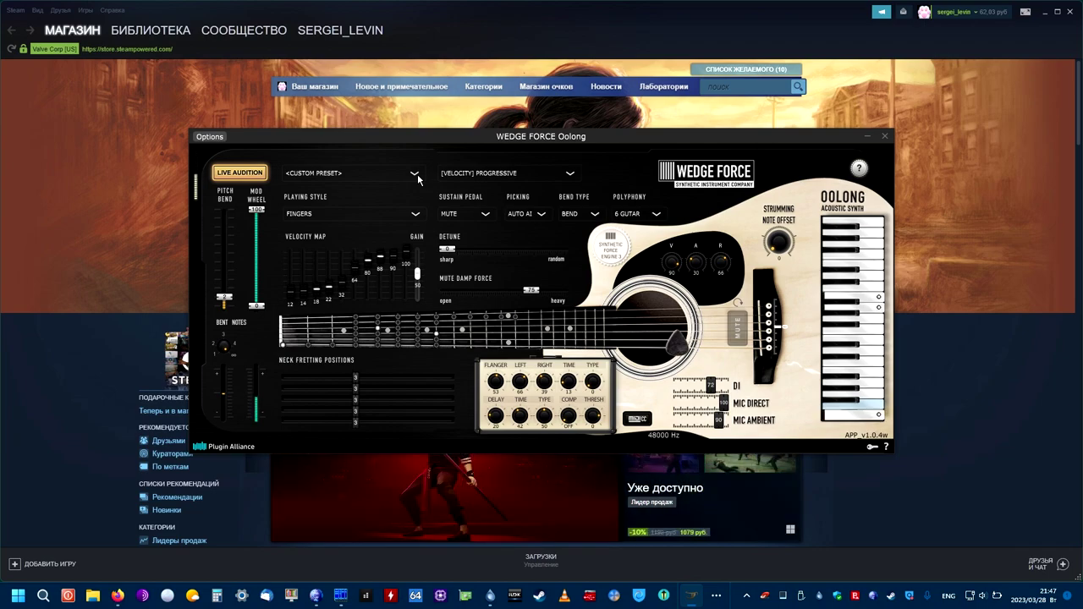
left_click(414, 174)
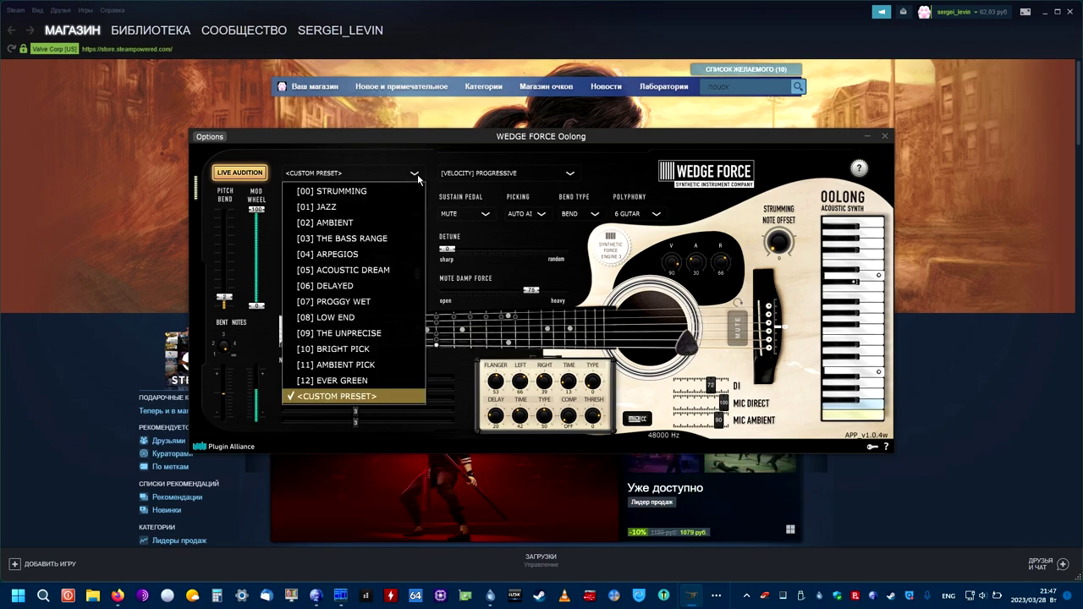
left_click(406, 350)
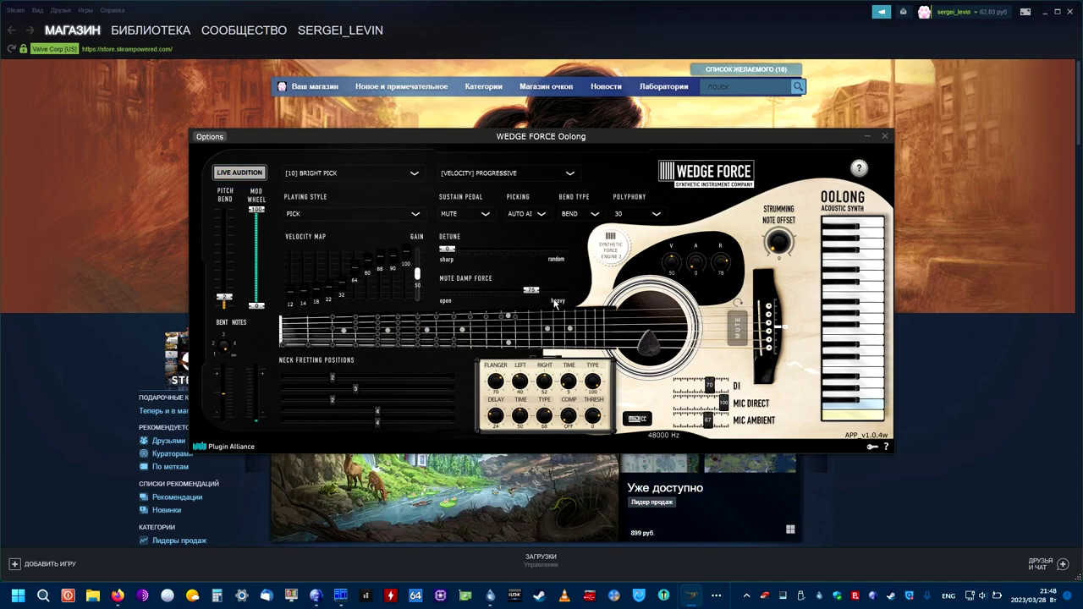
left_click(635, 223)
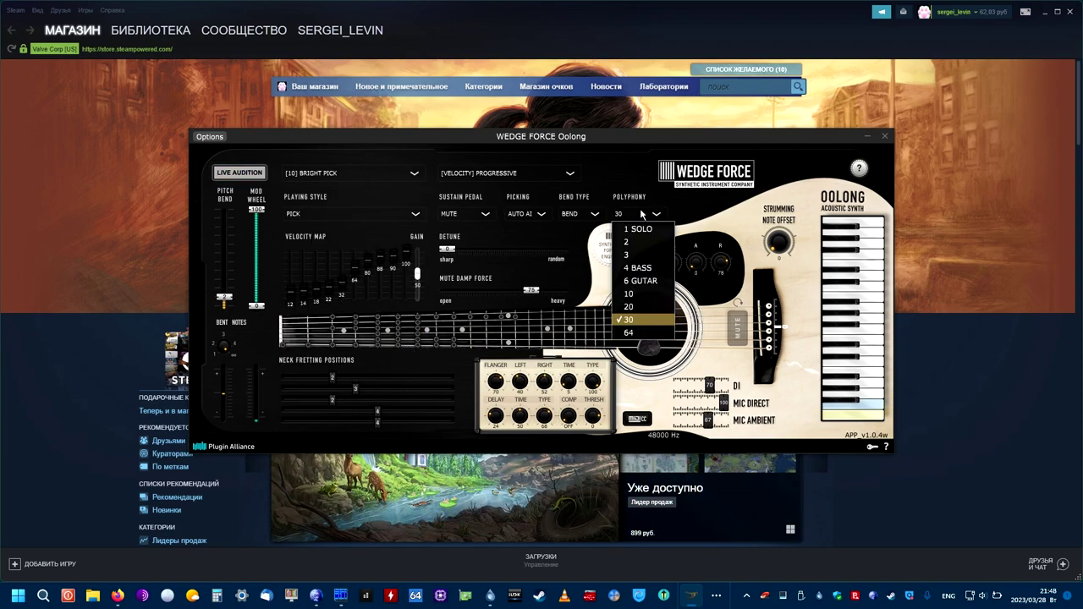
left_click(653, 284)
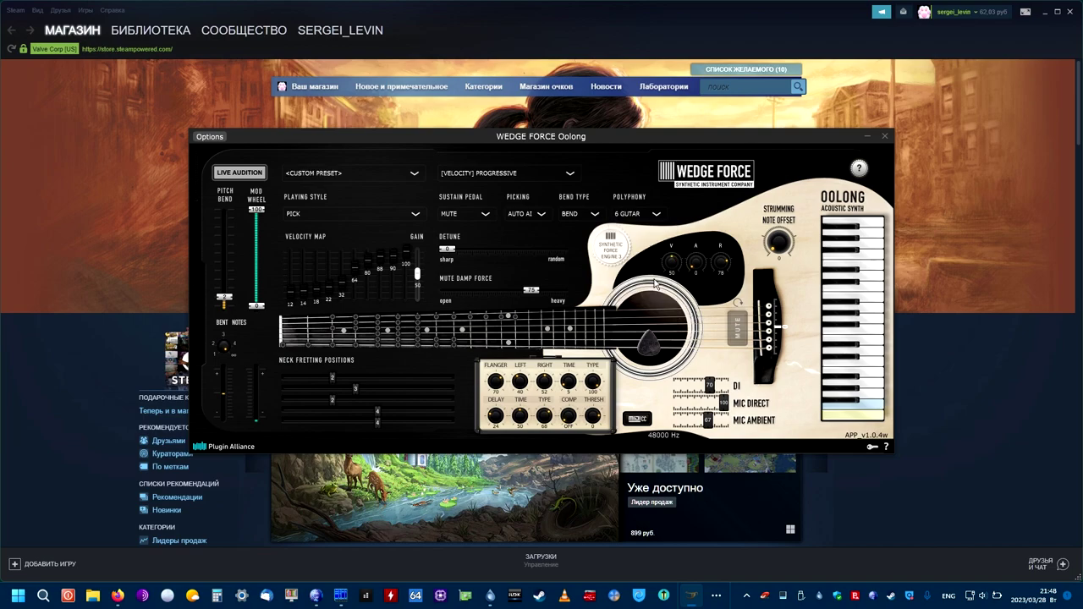
left_click(239, 173)
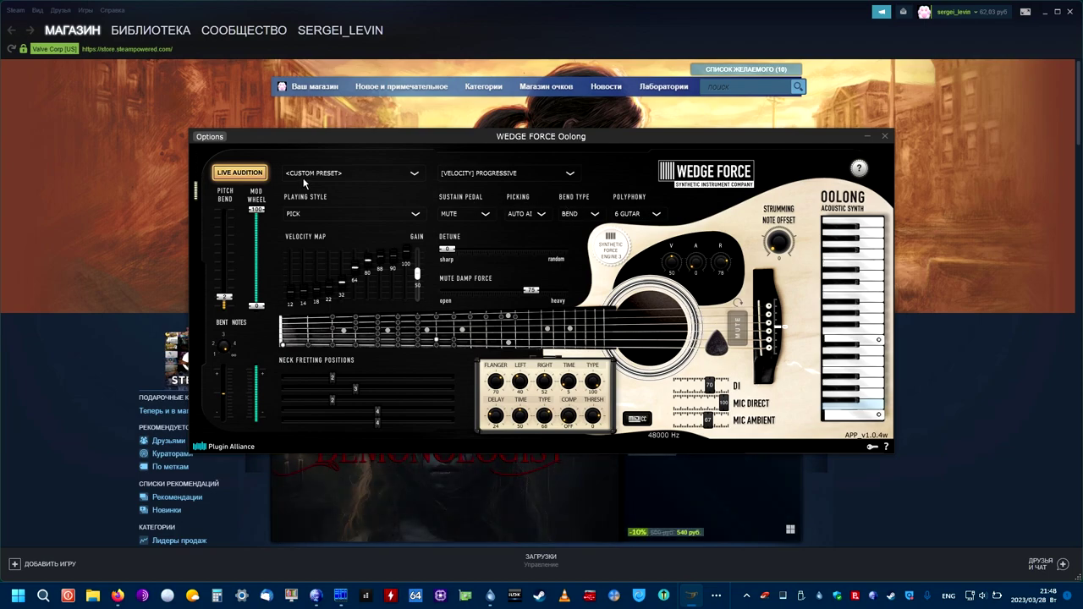
Step: Load the [11] AMBIENT PICK preset and audition it live, switching its polyphony to 6 GUTAR during playback
left_click(333, 174)
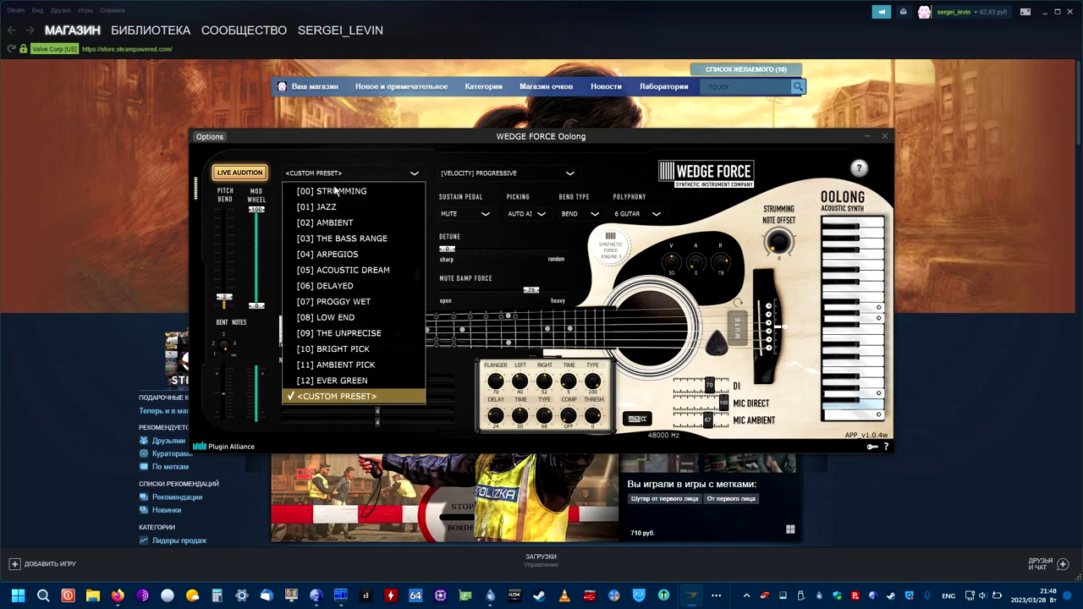
left_click(372, 365)
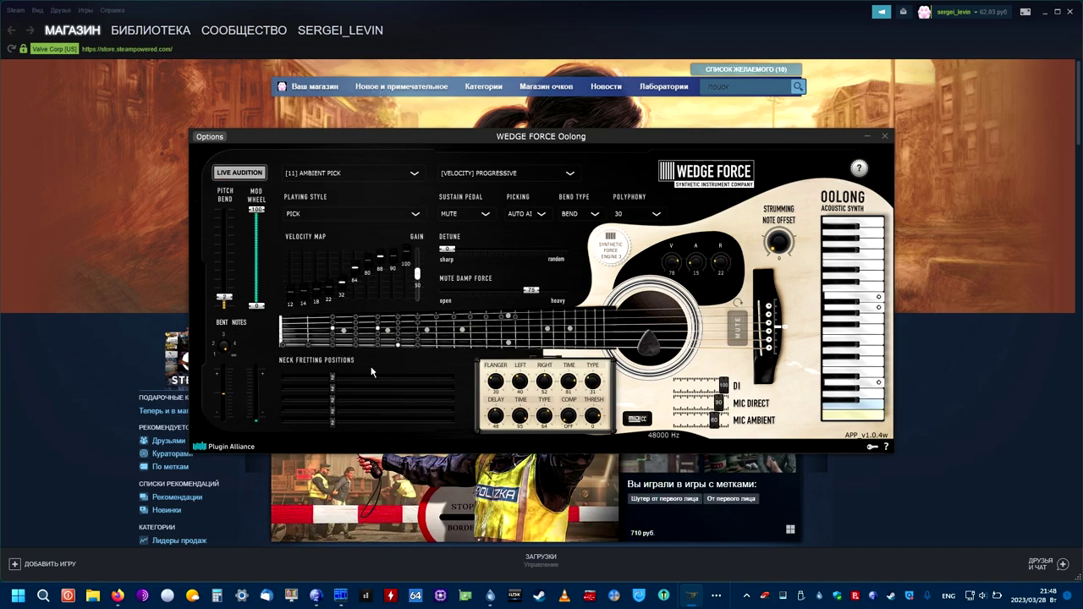
left_click(242, 174)
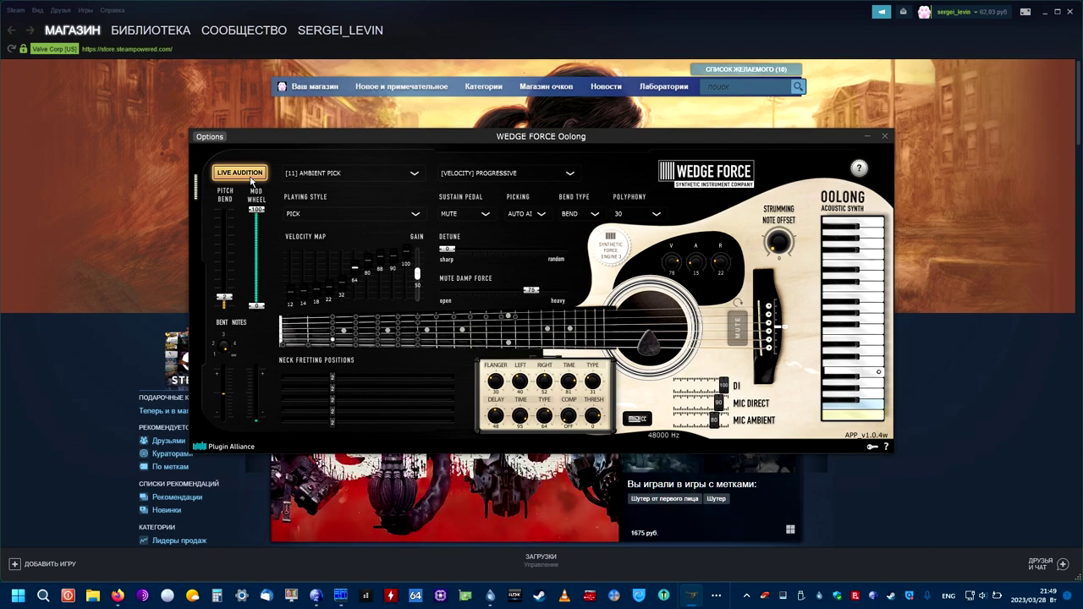
left_click(660, 217)
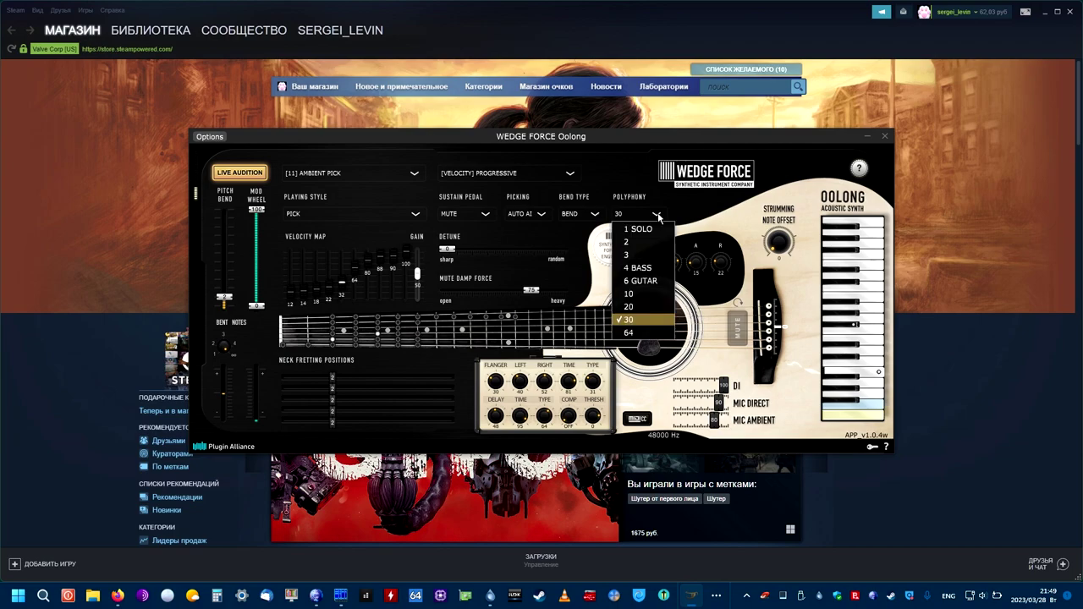
left_click(654, 286)
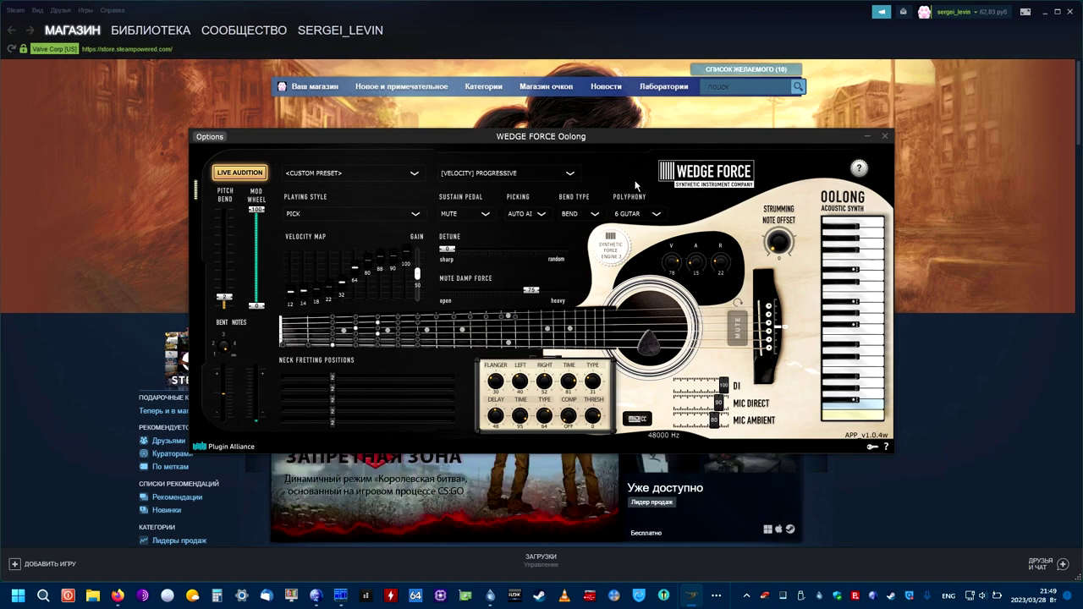
Step: Examine the available velocity, playing style, sustain pedal, picking and bend type options while the audition plays
left_click(574, 177)
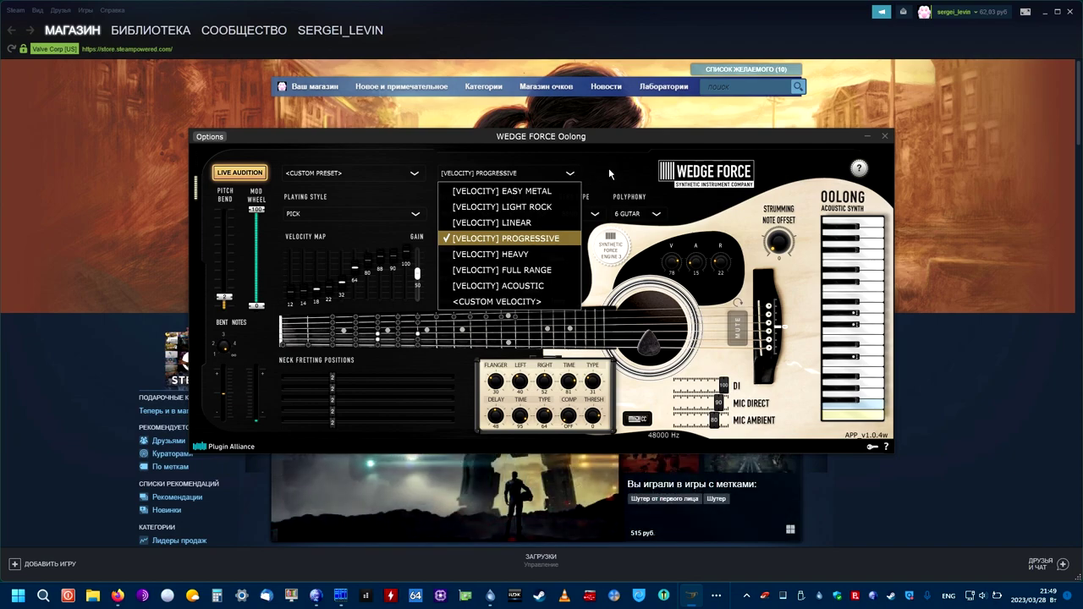
left_click(609, 167)
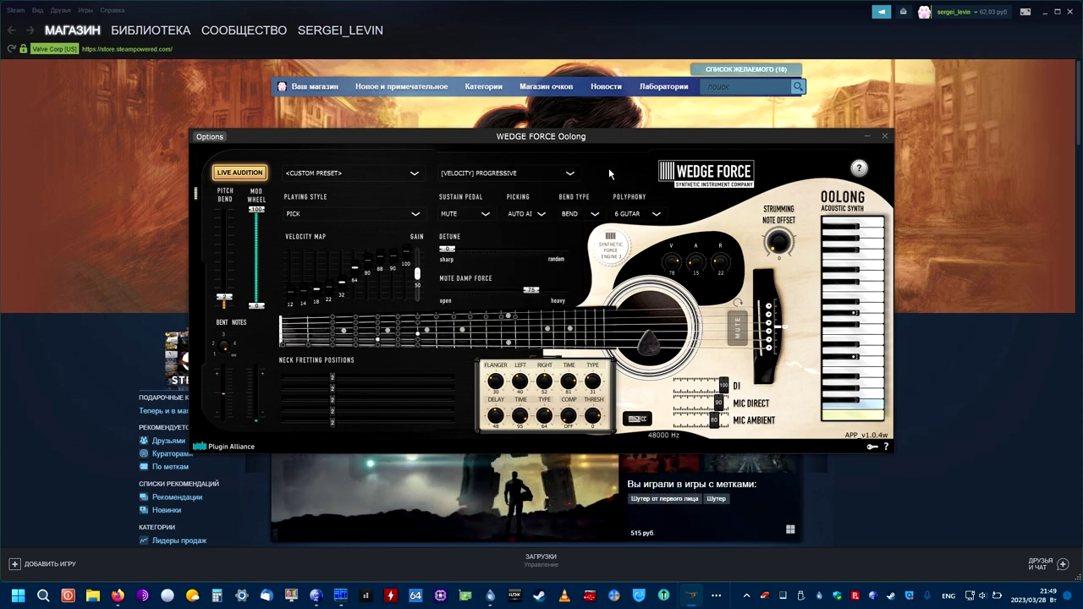
left_click(417, 216)
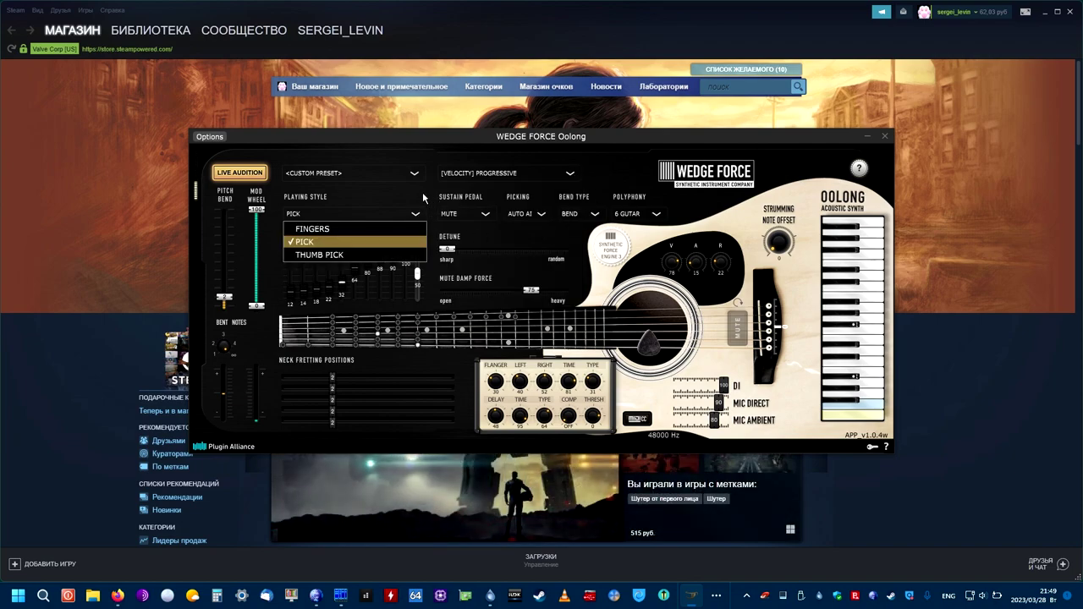
left_click(424, 192)
left_click(489, 217)
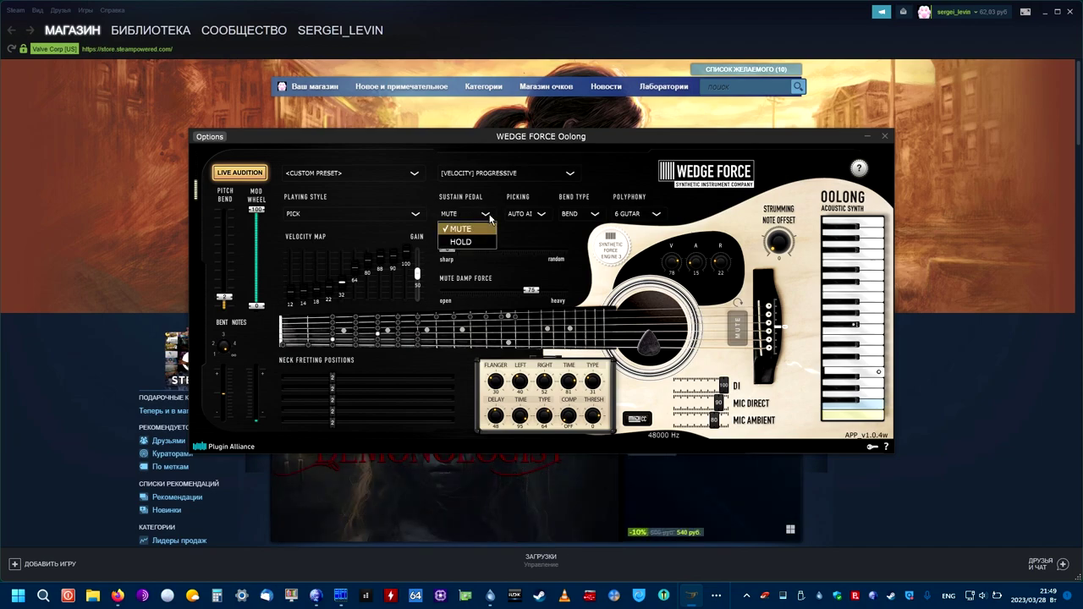
left_click(630, 170)
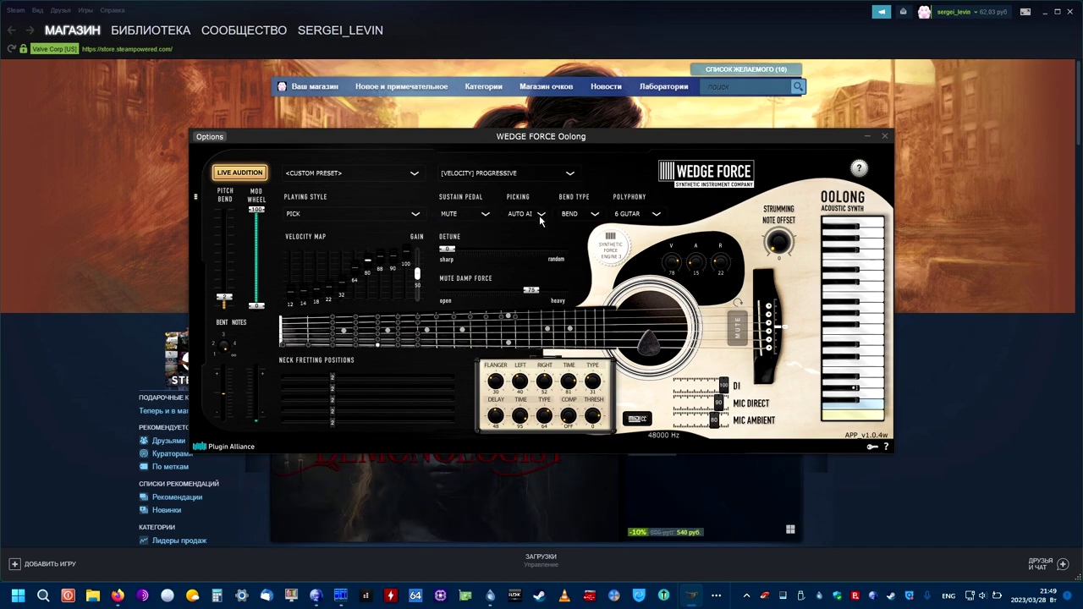
left_click(540, 216)
left_click(631, 165)
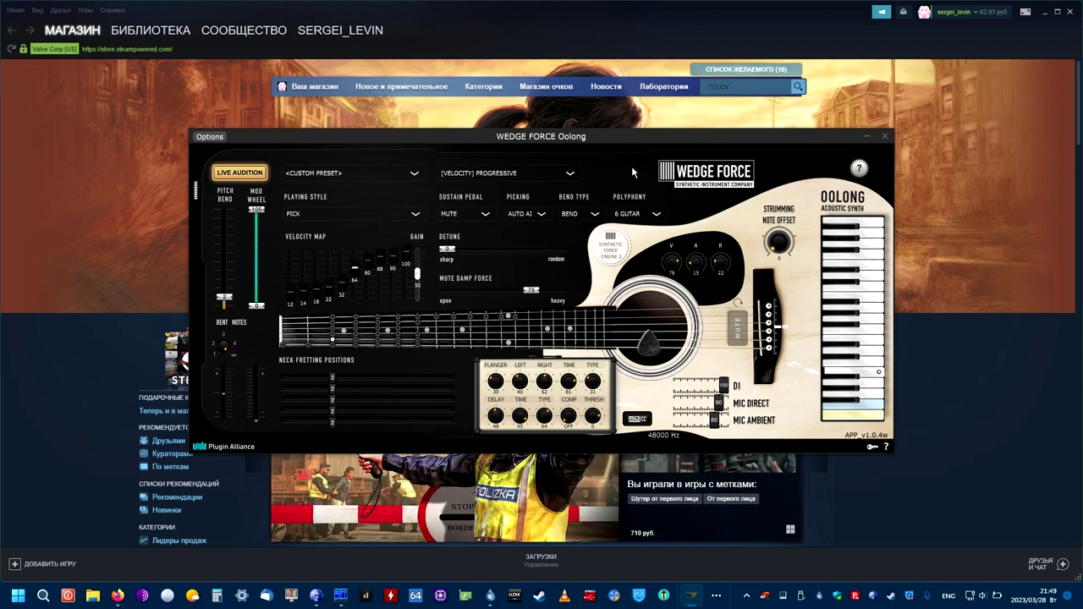
left_click(595, 215)
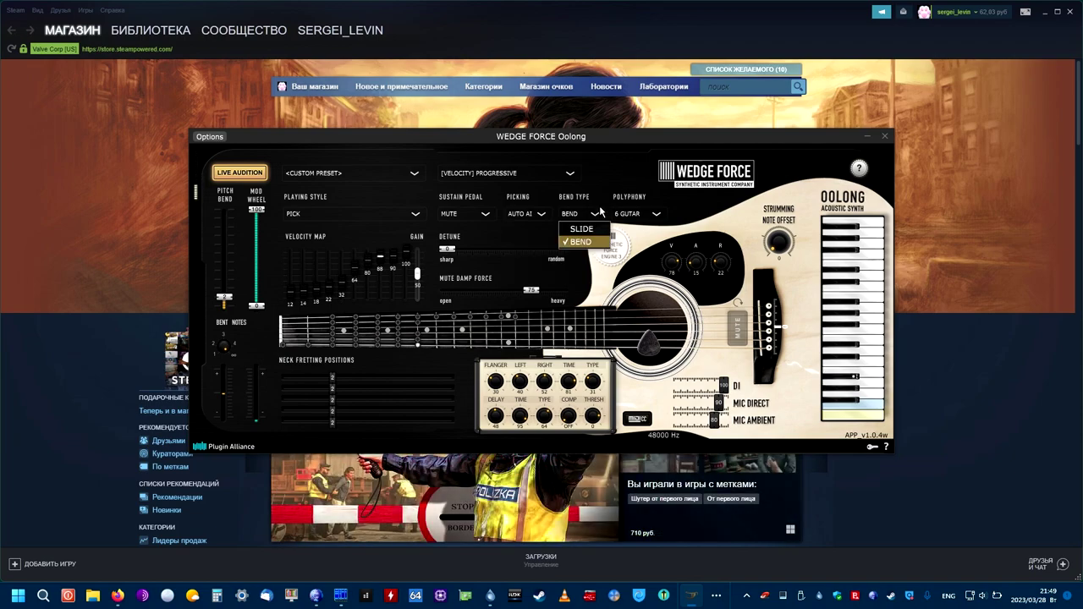
left_click(607, 164)
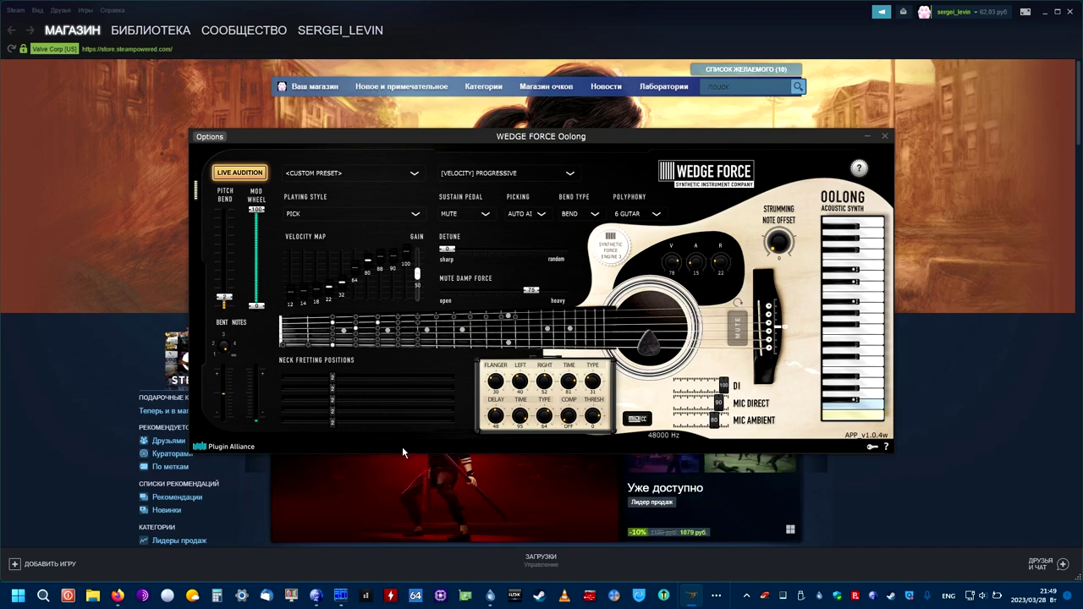
Step: Load the [12] EVER GREEN preset and audition it live, switching to 6 GUTAR polyphony during playback before stopping the audition
left_click(414, 175)
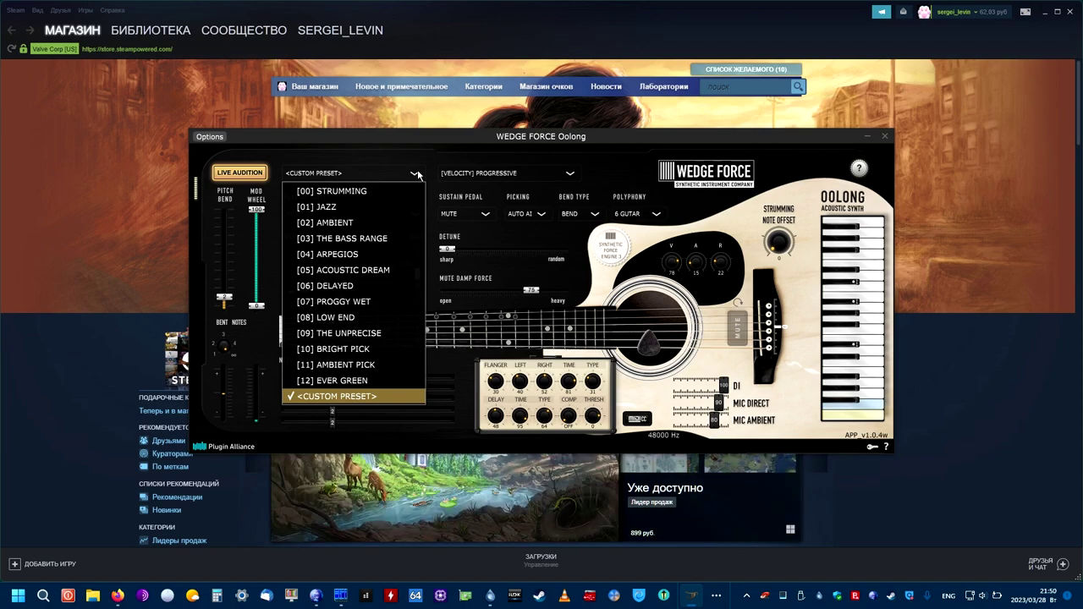
left_click(393, 381)
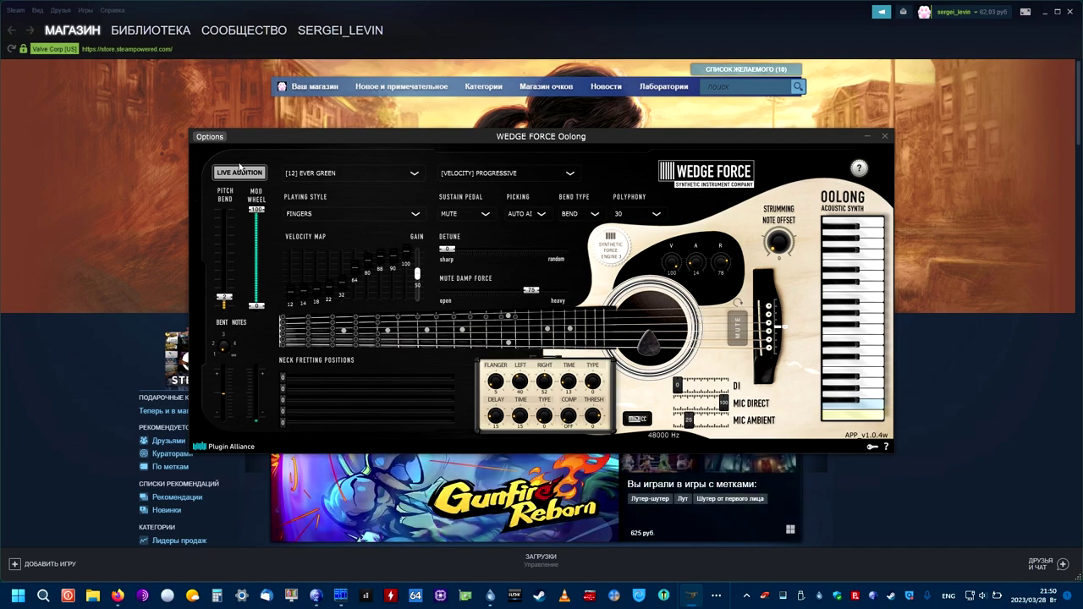
left_click(240, 173)
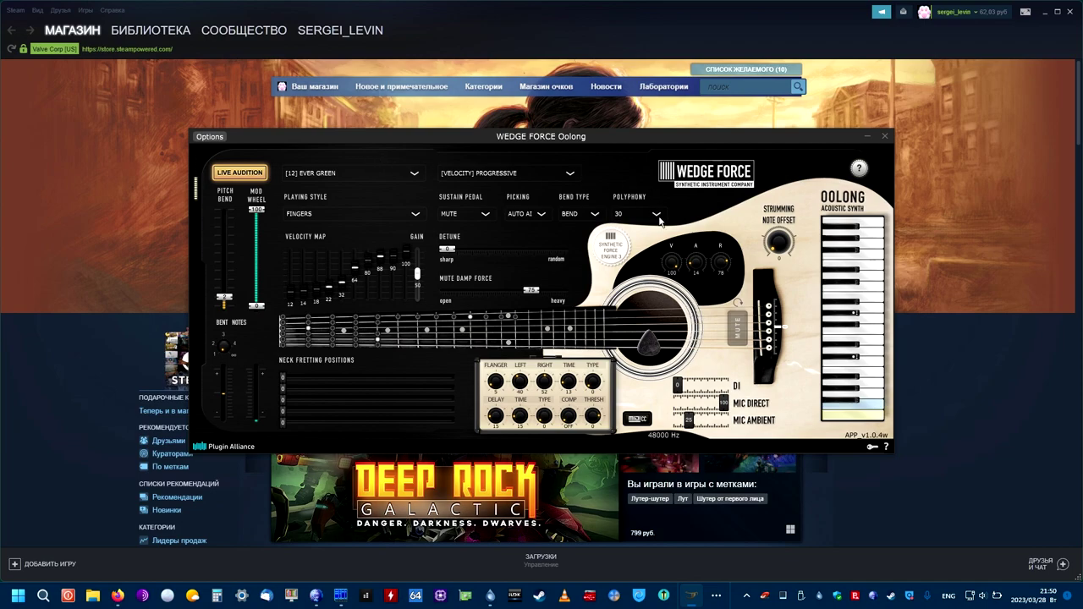
left_click(657, 216)
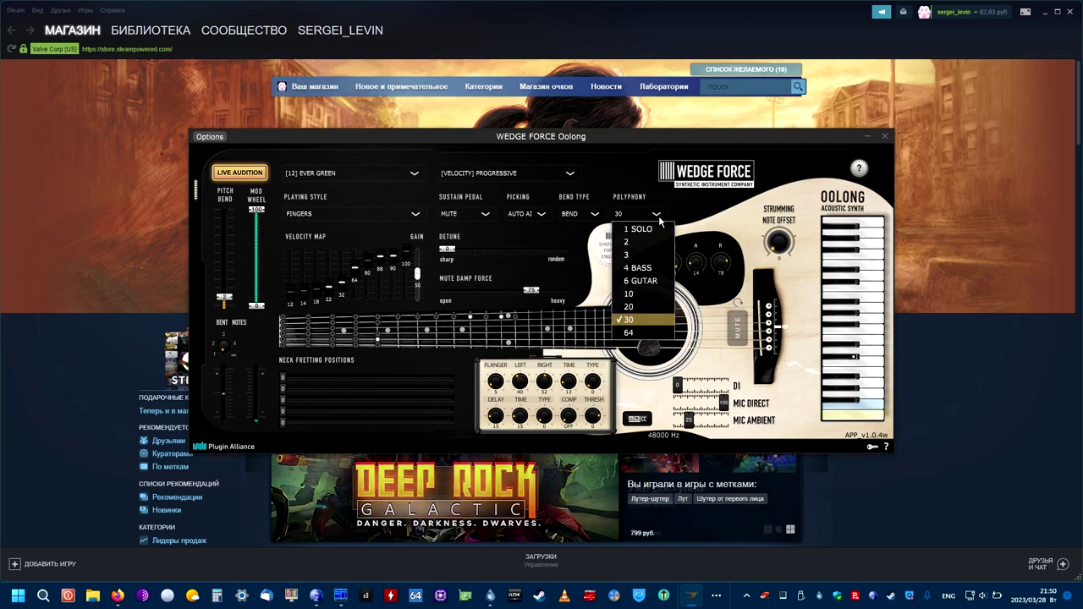
left_click(661, 283)
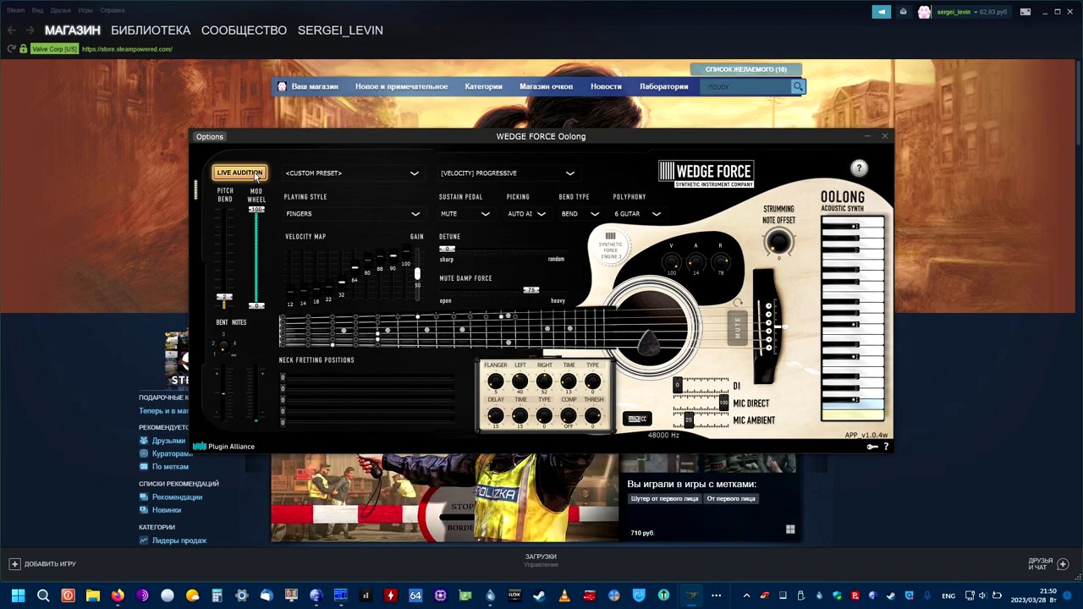
left_click(257, 175)
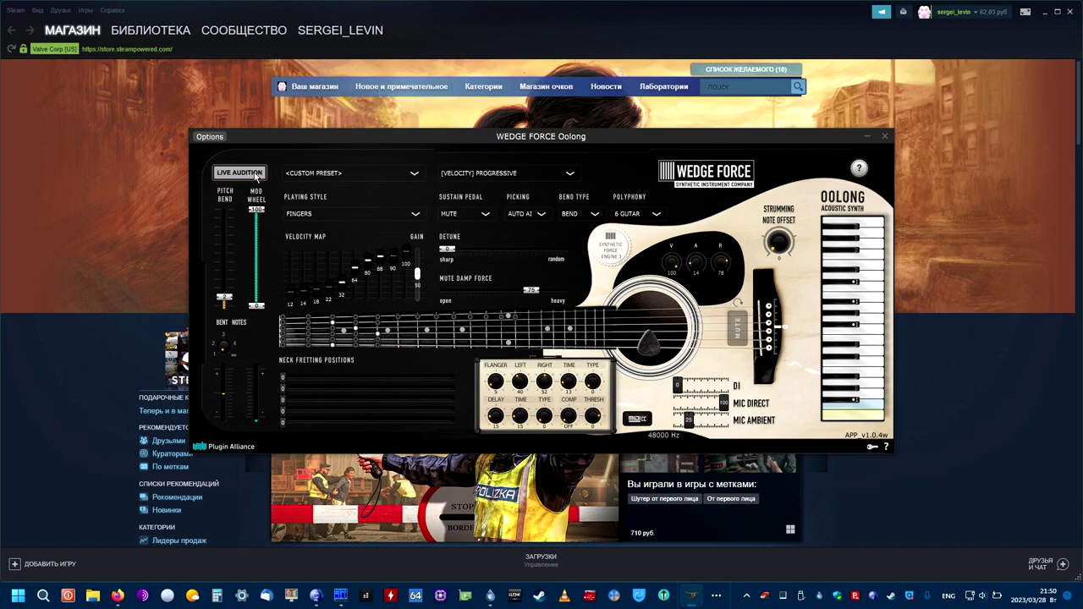